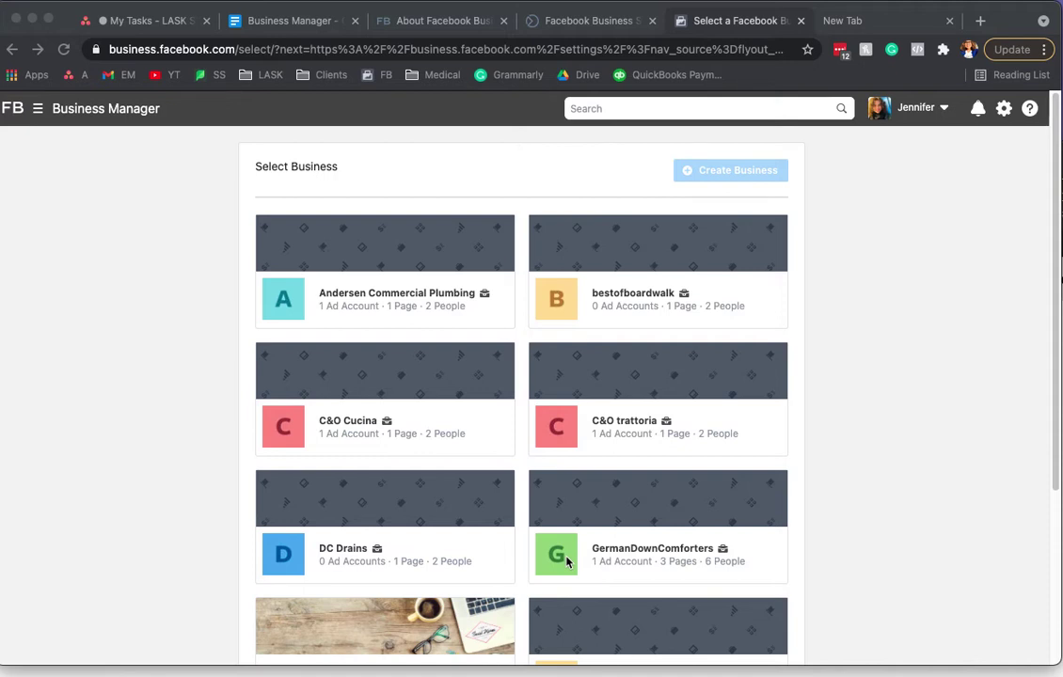
Step: Open the account switcher and scroll through all businesses, including L.A. Social Karma and the personal ad account
click(945, 110)
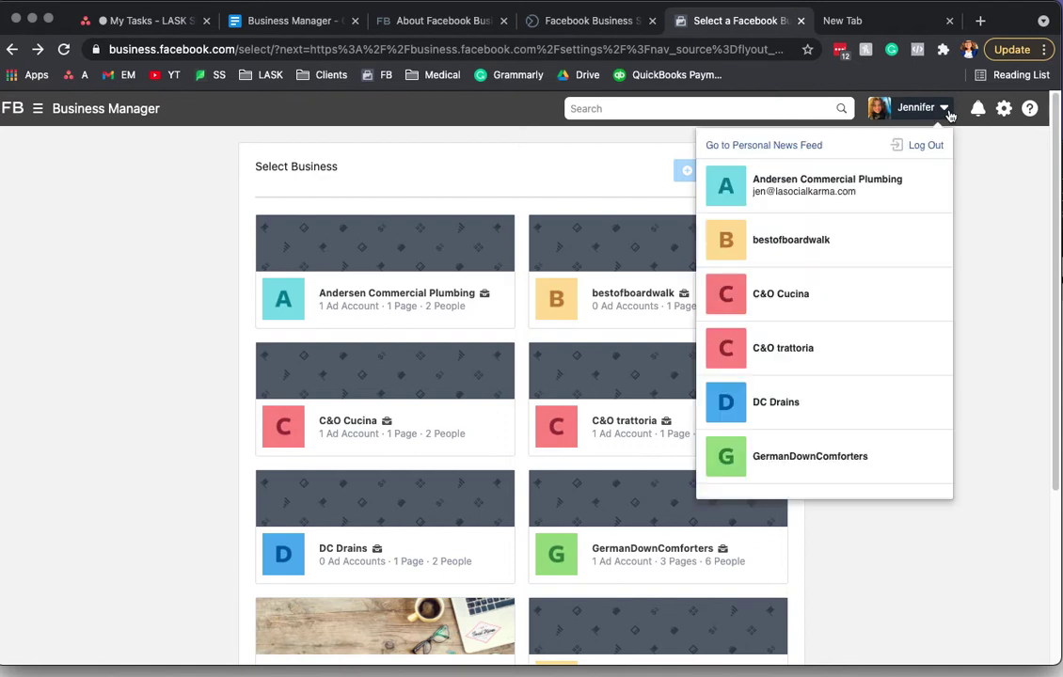
click(946, 110)
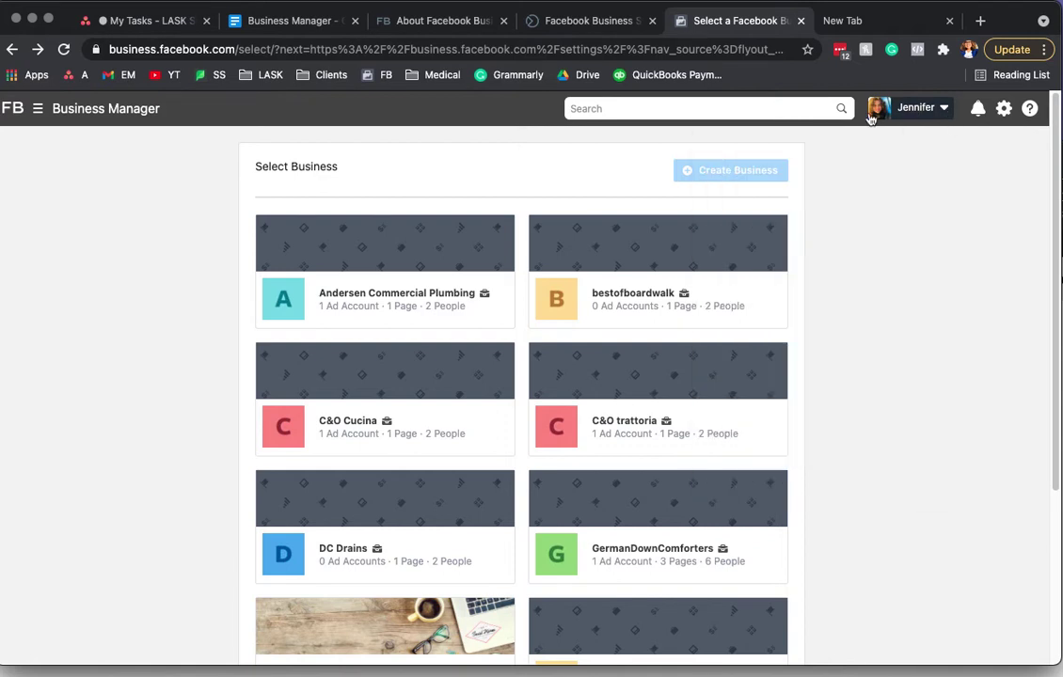
click(940, 109)
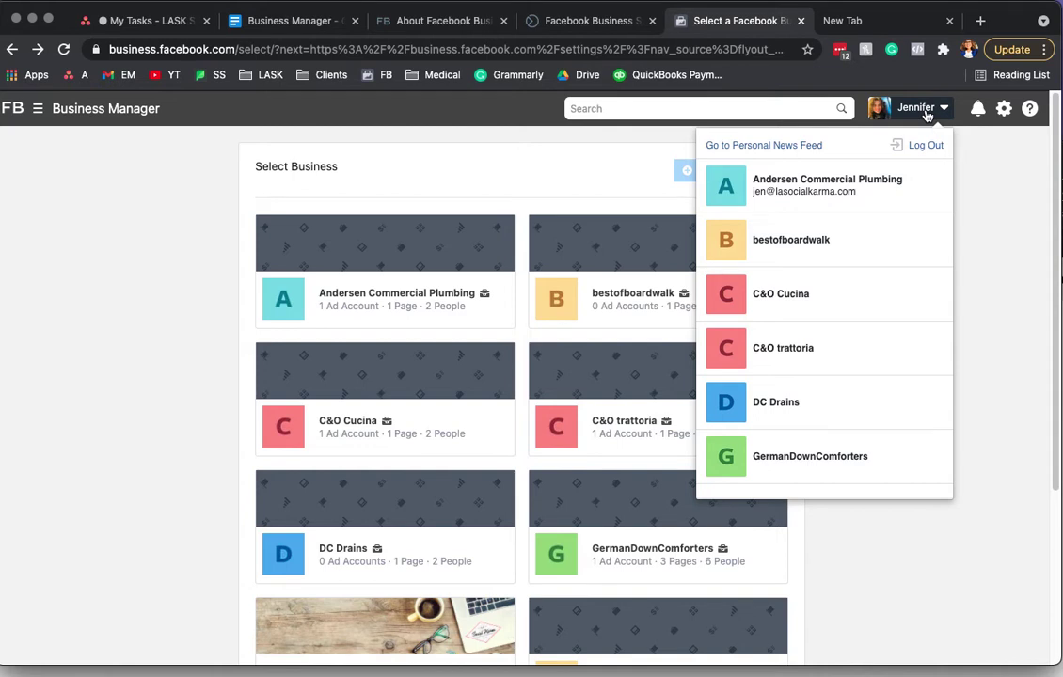
scroll(851, 395, down, 2)
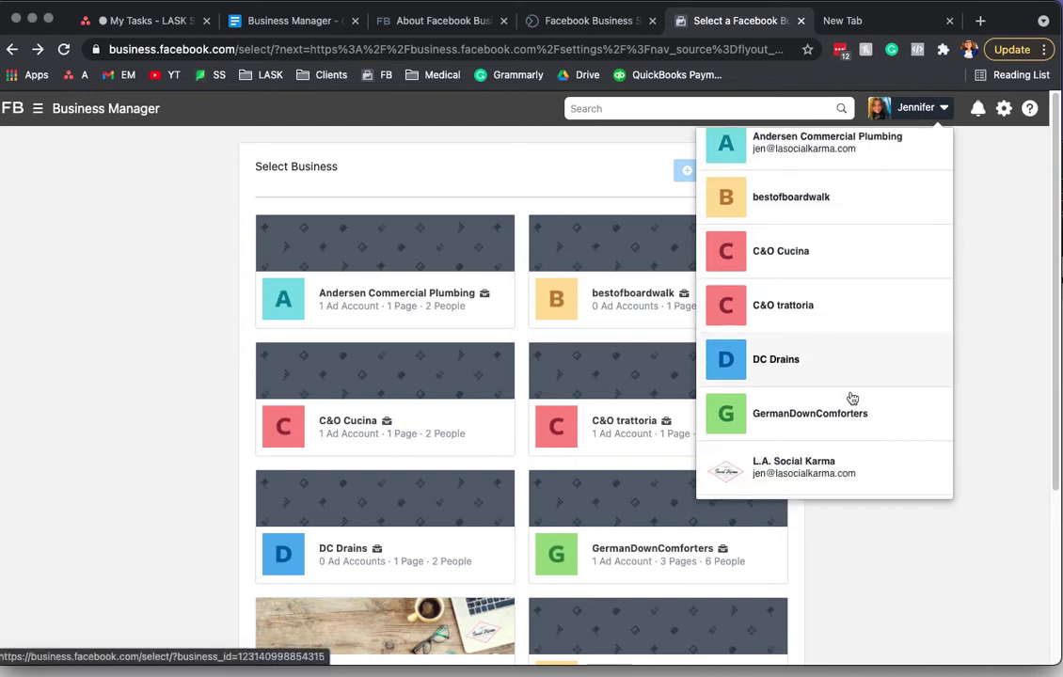
scroll(851, 413, down, 1)
scroll(845, 283, up, 3)
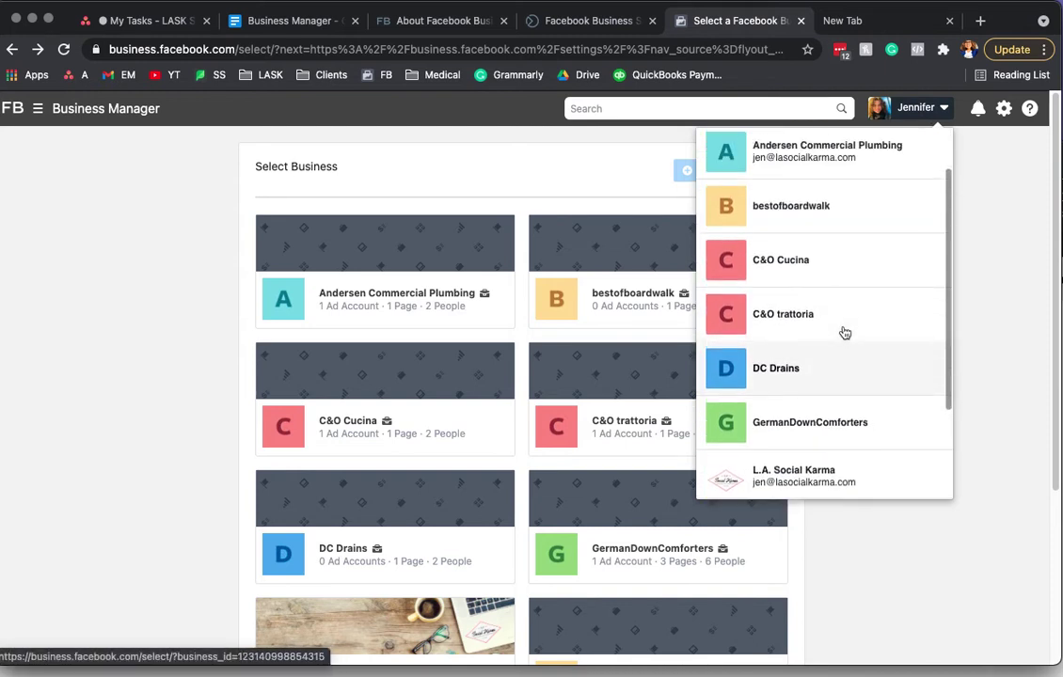
scroll(842, 335, down, 4)
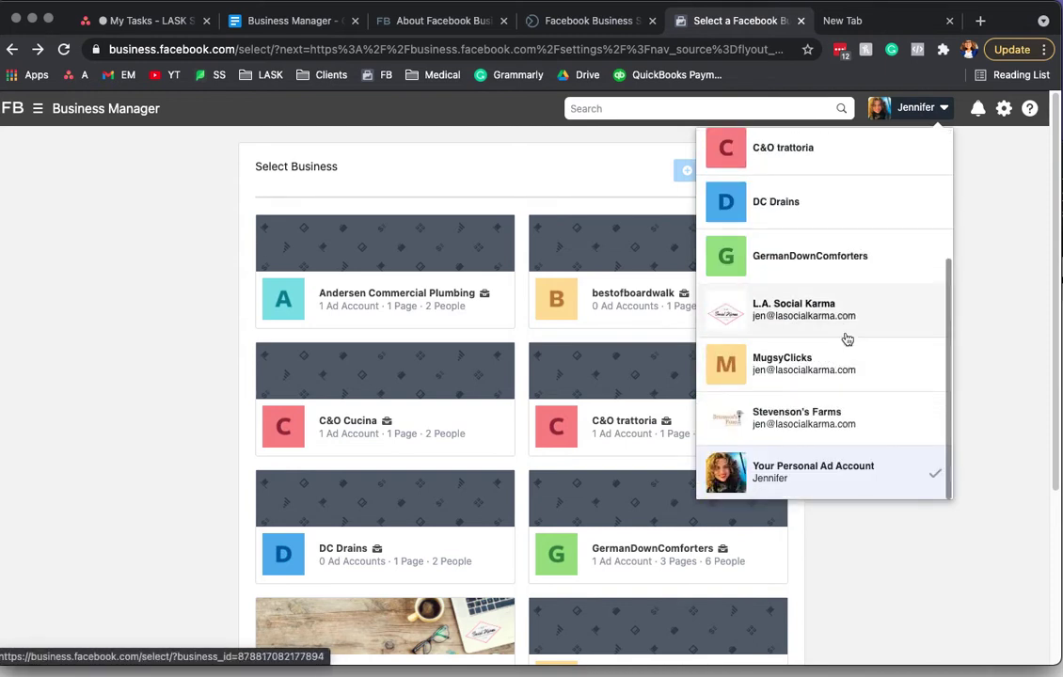
scroll(847, 339, down, 1)
scroll(840, 339, down, 1)
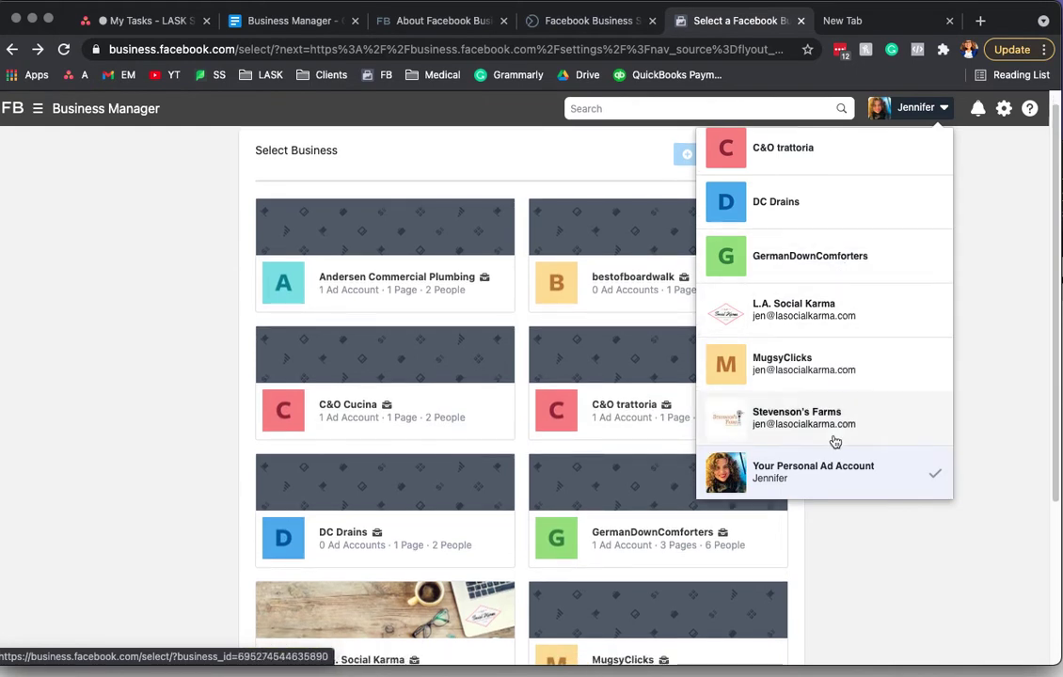
scroll(827, 355, up, 4)
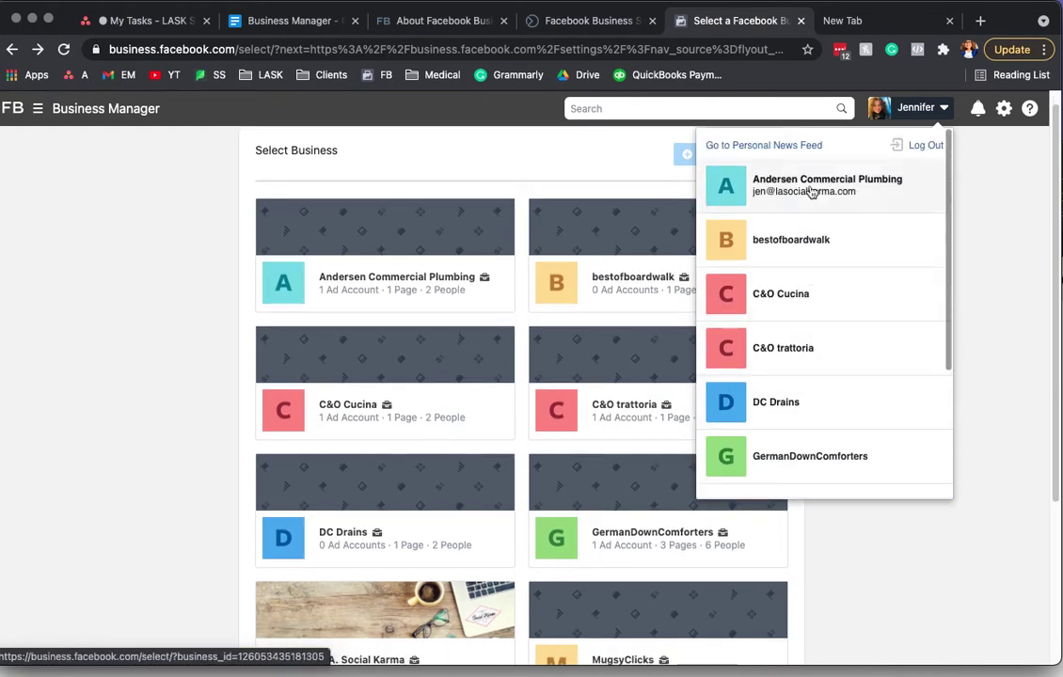
scroll(830, 380, down, 2)
scroll(830, 380, down, 2)
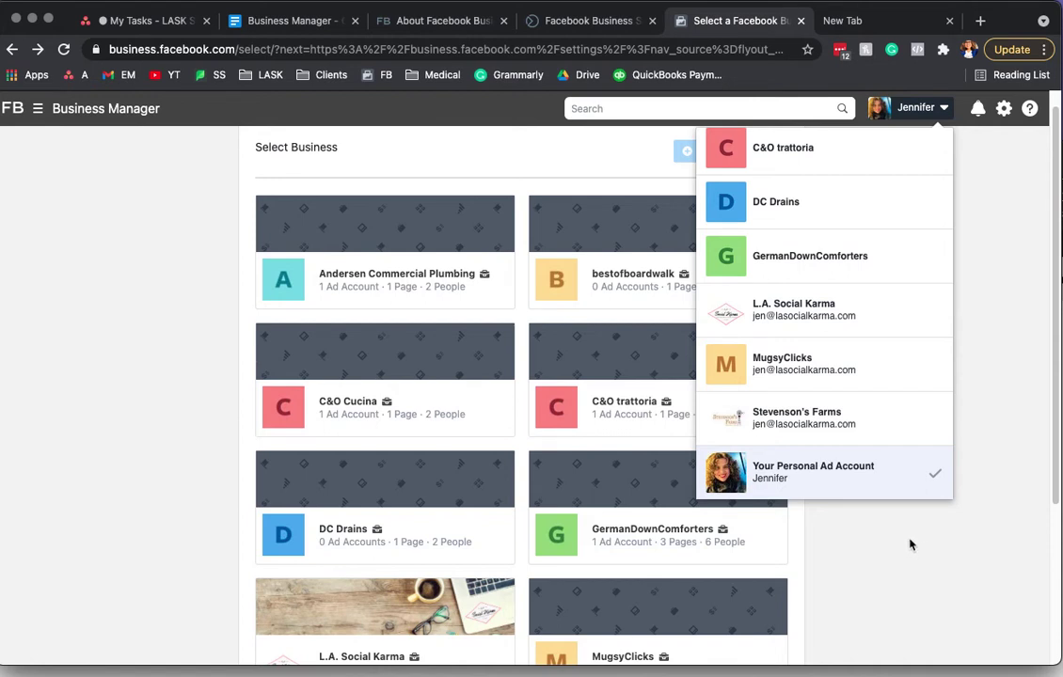
Step: Dismiss the business list and bring up the Business Manager navigation menu
click(908, 546)
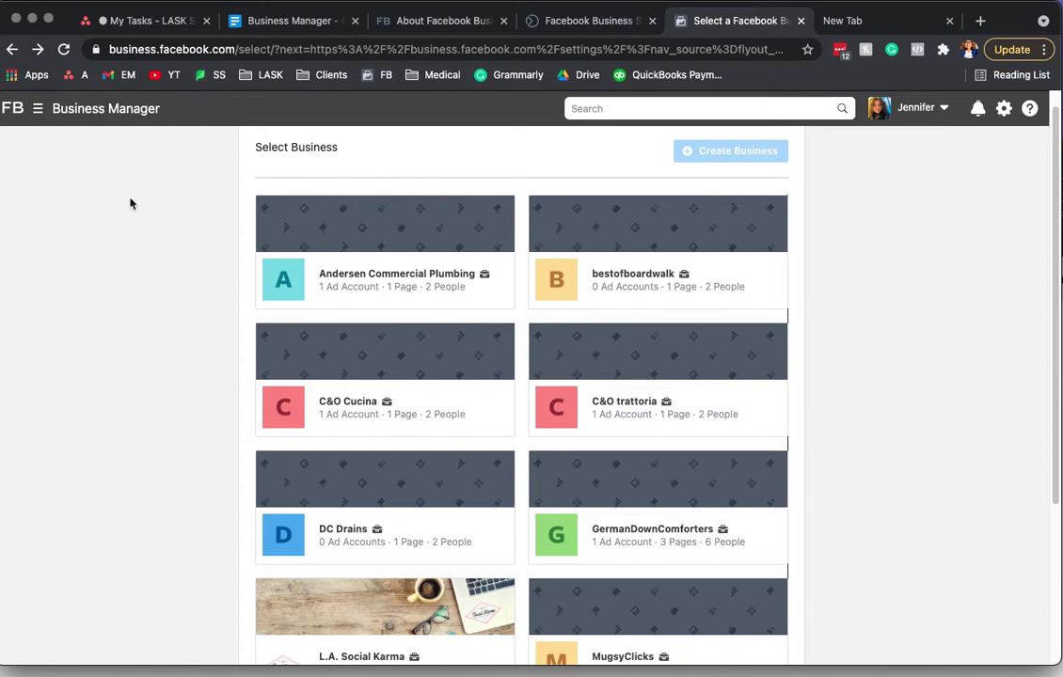
click(77, 108)
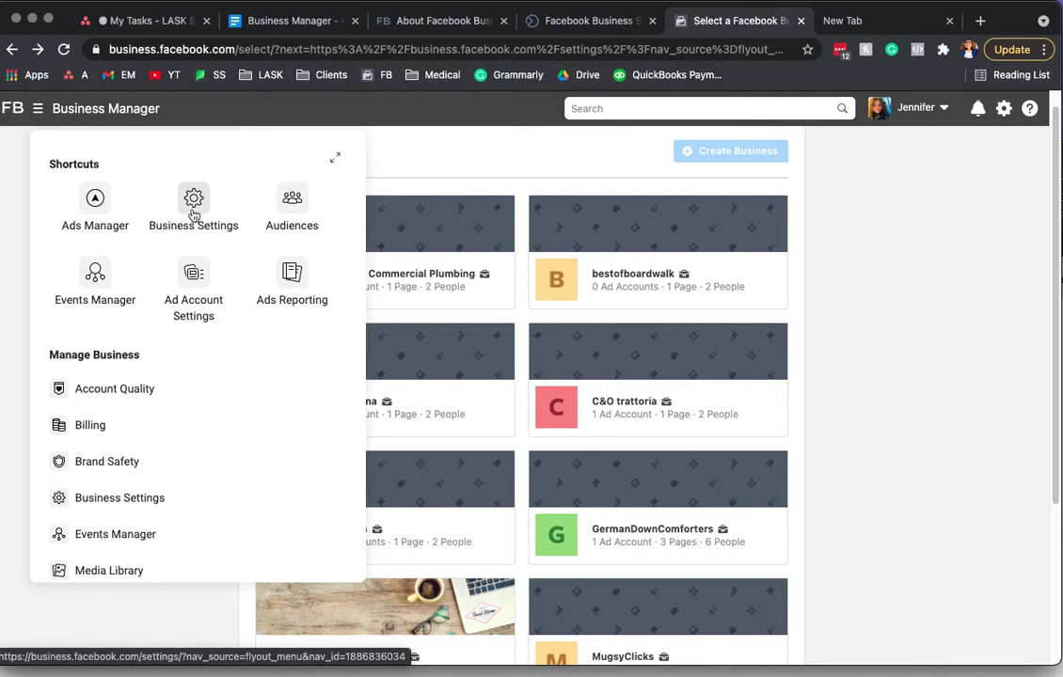
Step: Go to Business Settings and choose the L.A. Social Karma business
click(192, 217)
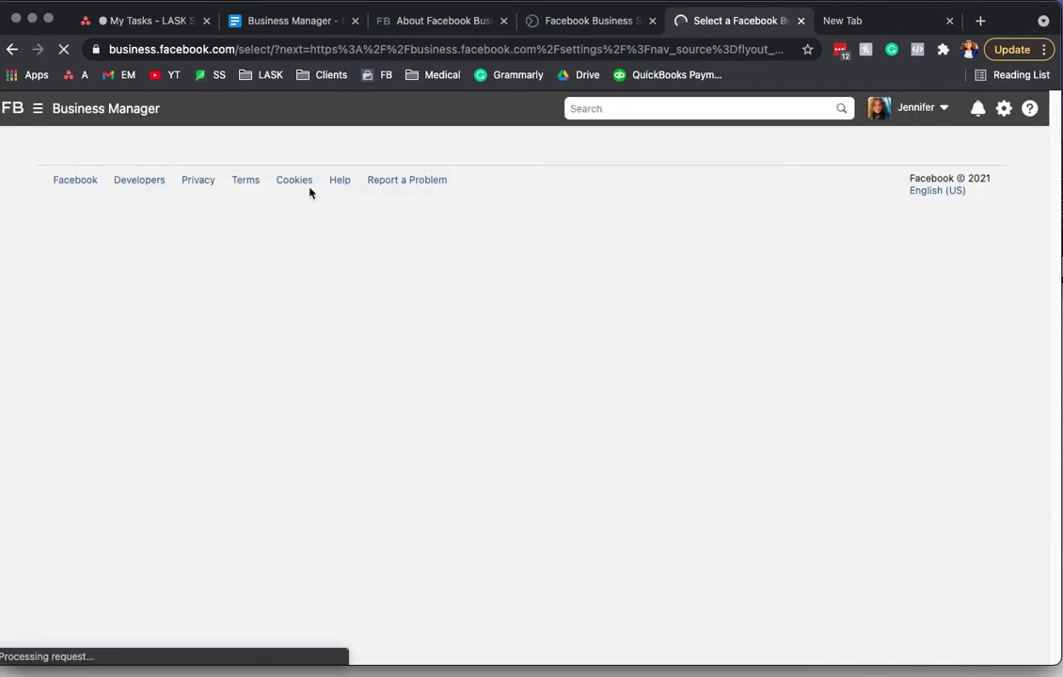
scroll(612, 411, down, 5)
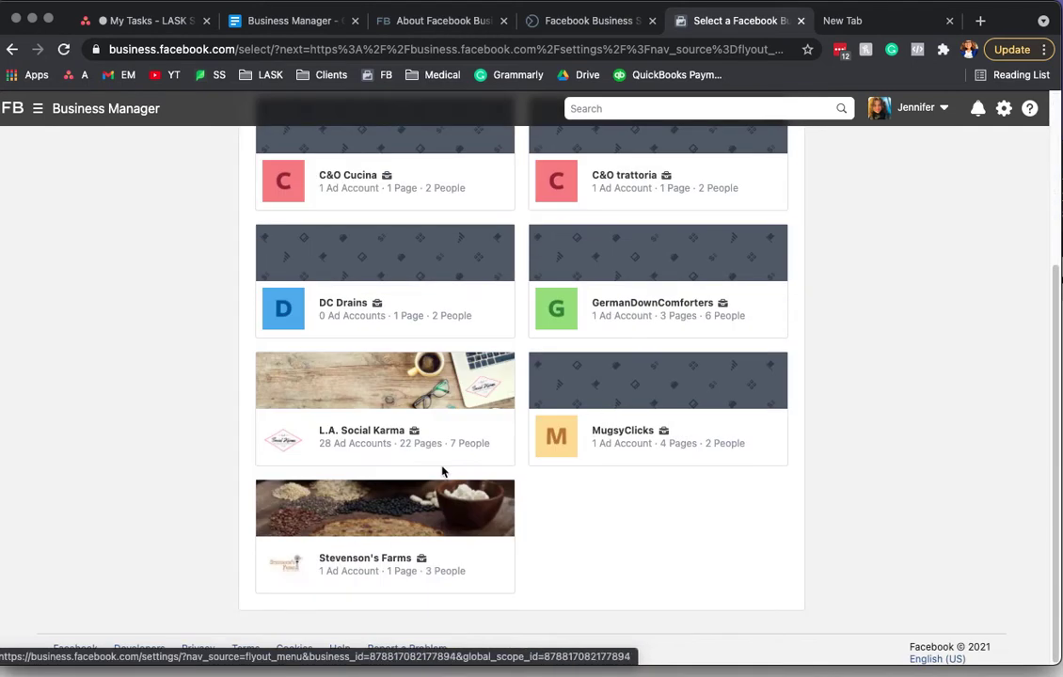
click(356, 441)
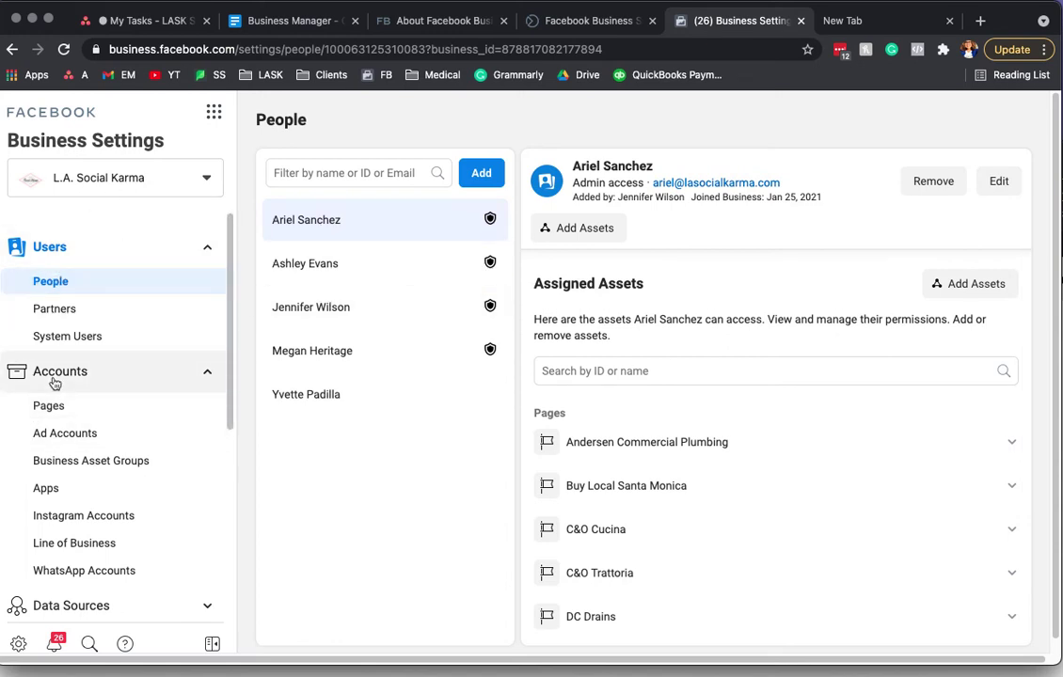
Step: Show the business's Pages with their assigned people and view the options for adding a Page
click(75, 411)
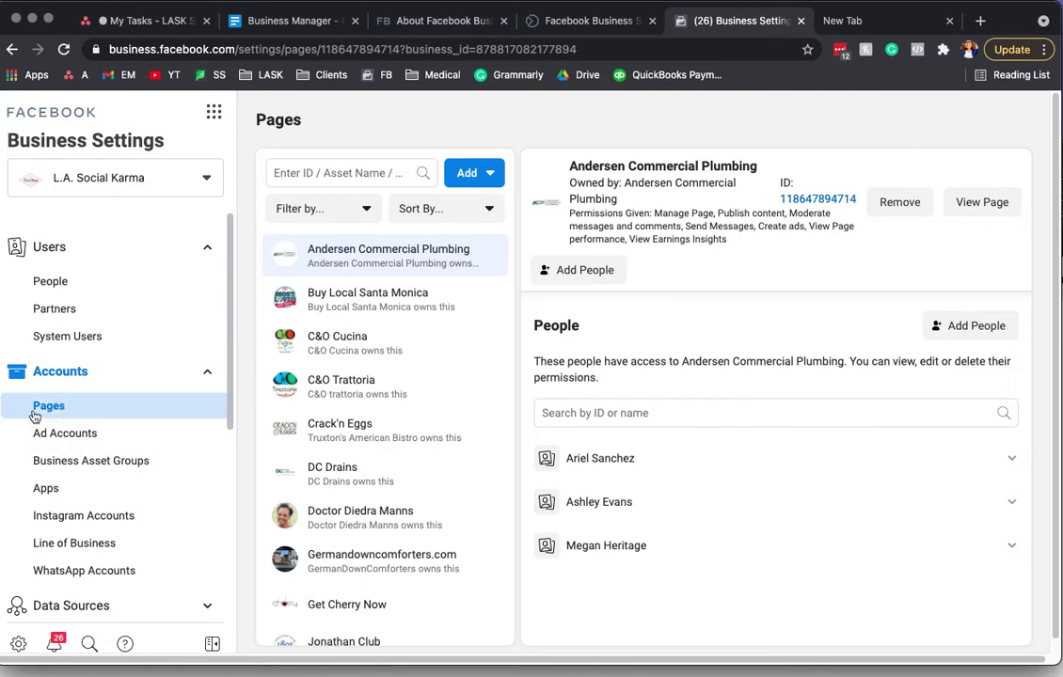
click(486, 175)
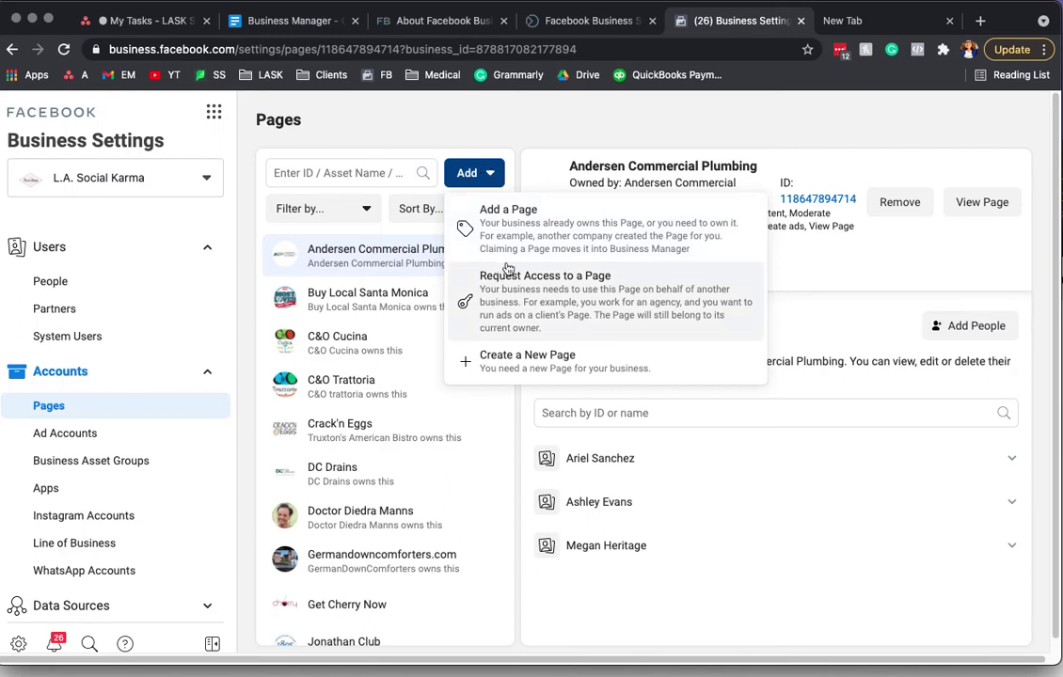
Step: Search 'dc' in Add a Page, pick DC Drains, then close the dialog without adding
click(507, 216)
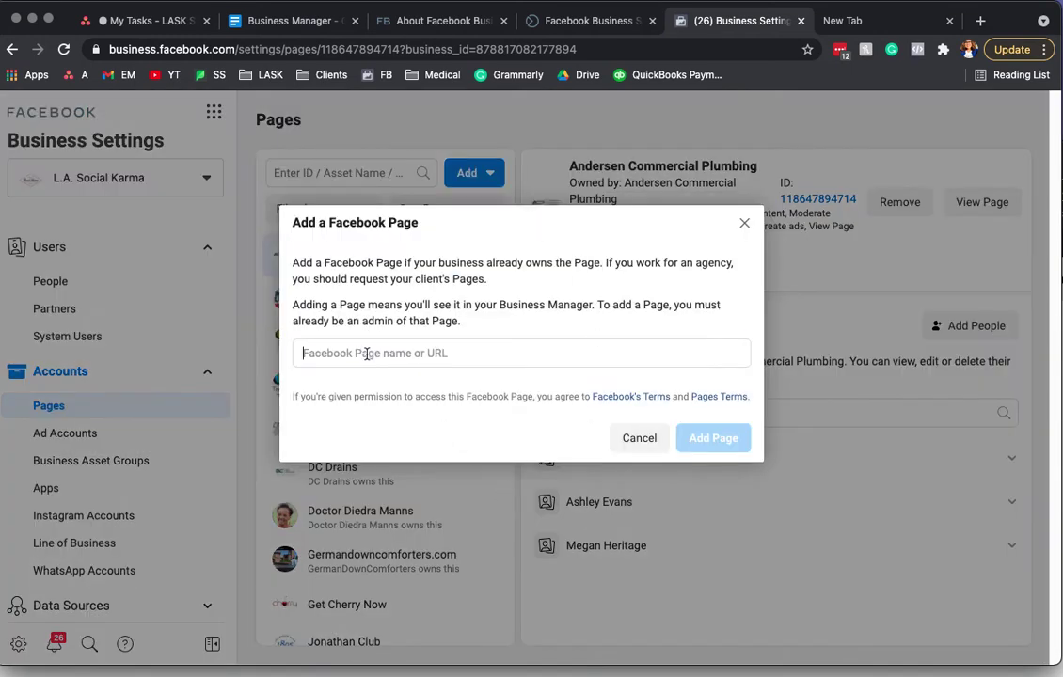
click(306, 352)
text(dc)
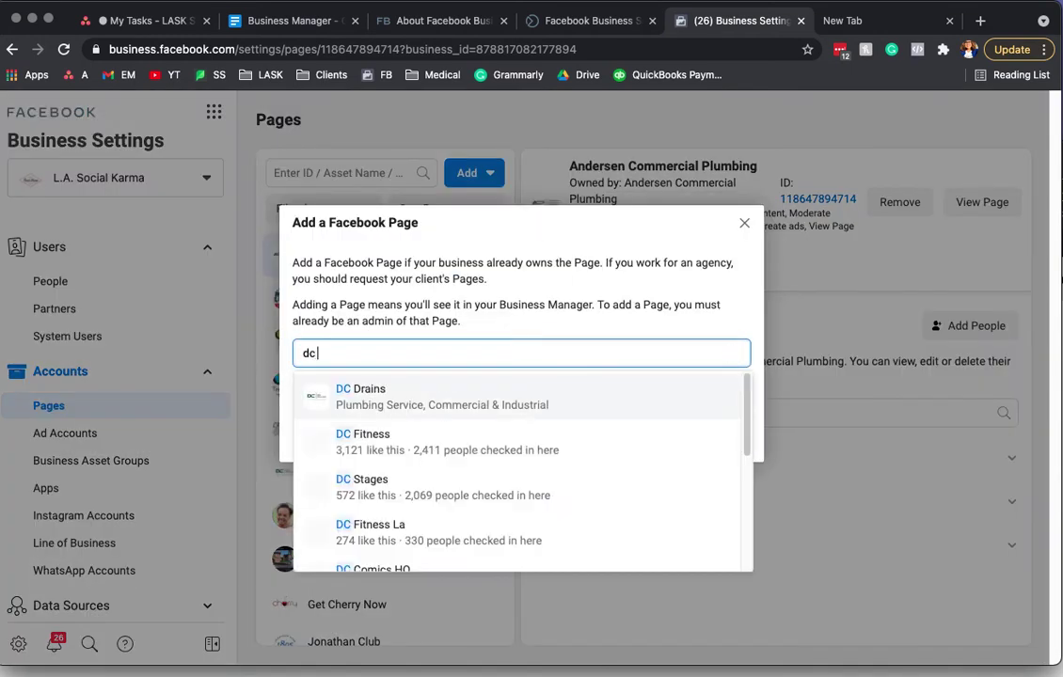
click(424, 391)
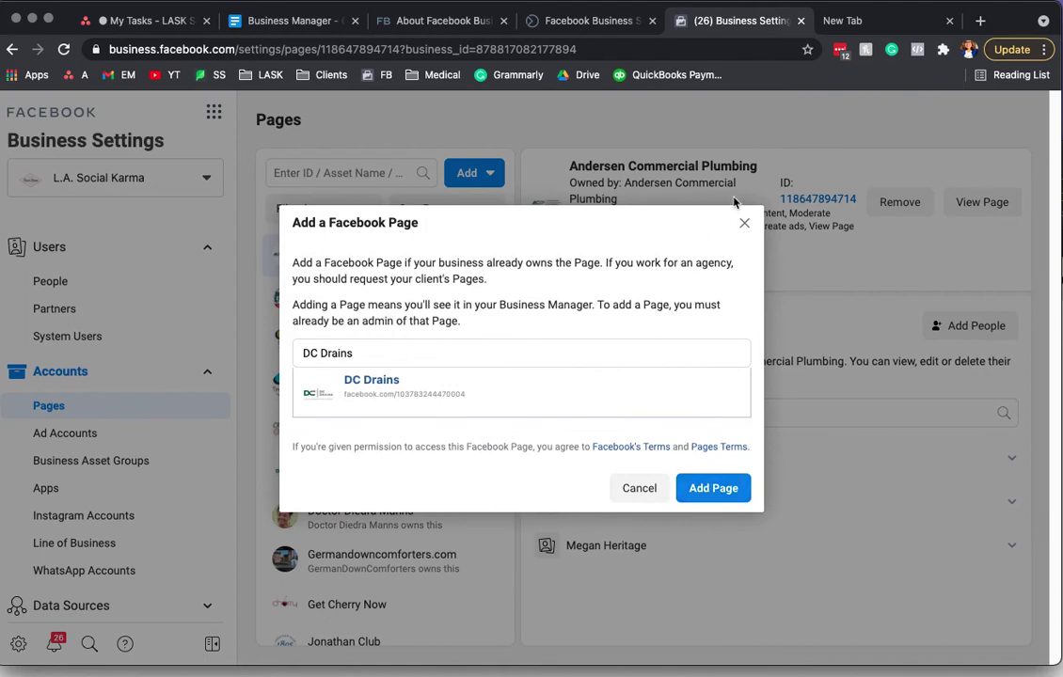
click(743, 225)
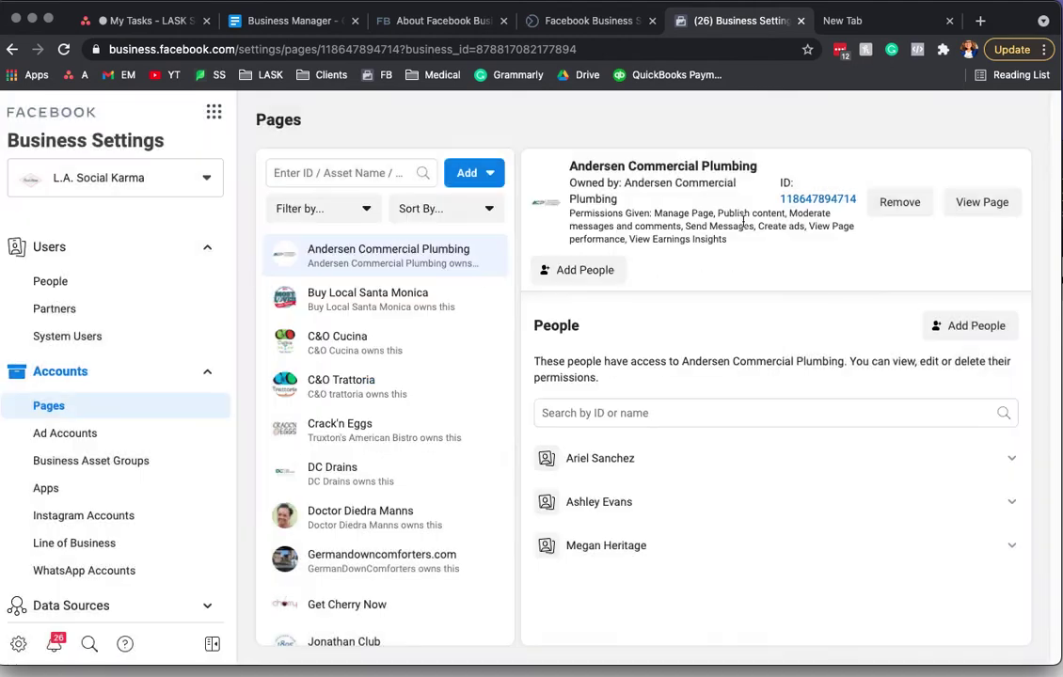
Step: Reopen and close the Add menu, then switch to the Ad Accounts section
click(497, 174)
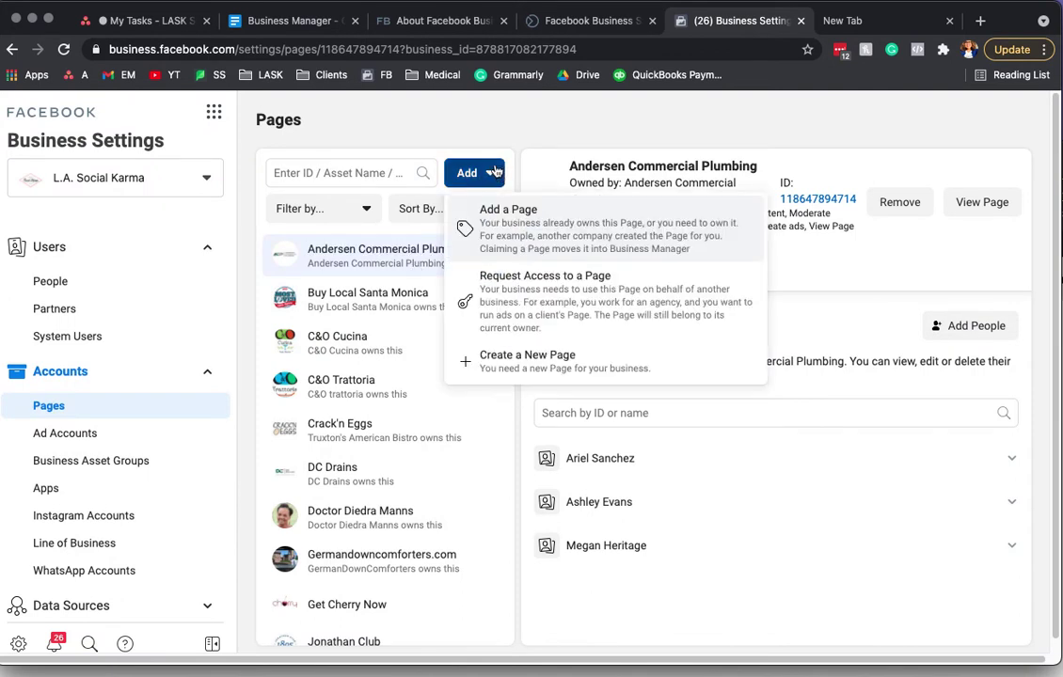
click(510, 133)
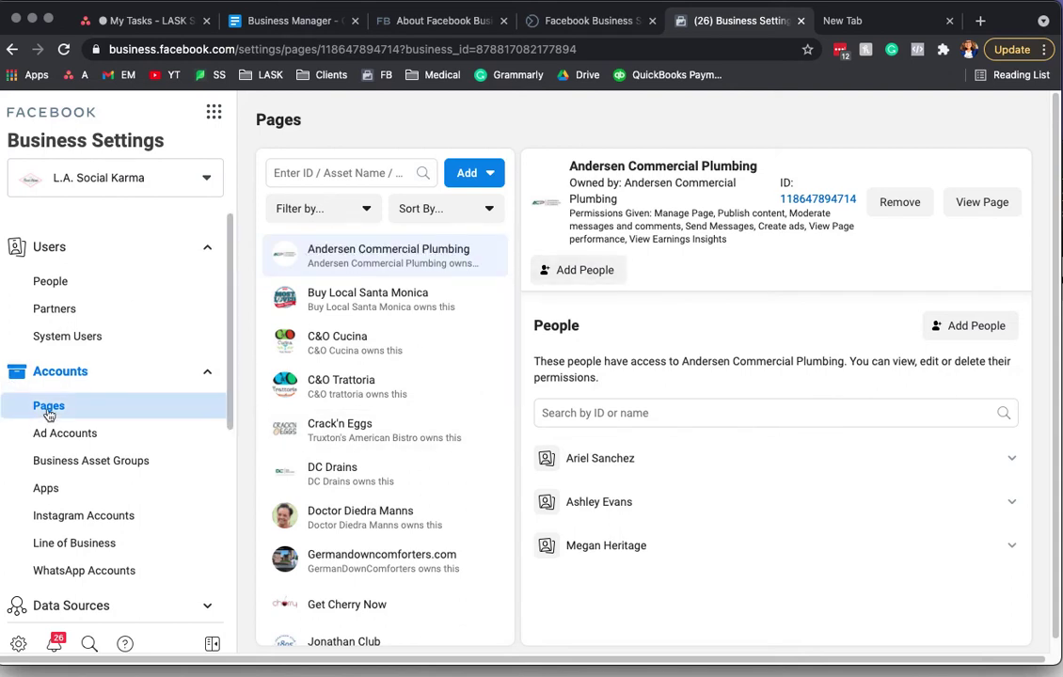
click(101, 444)
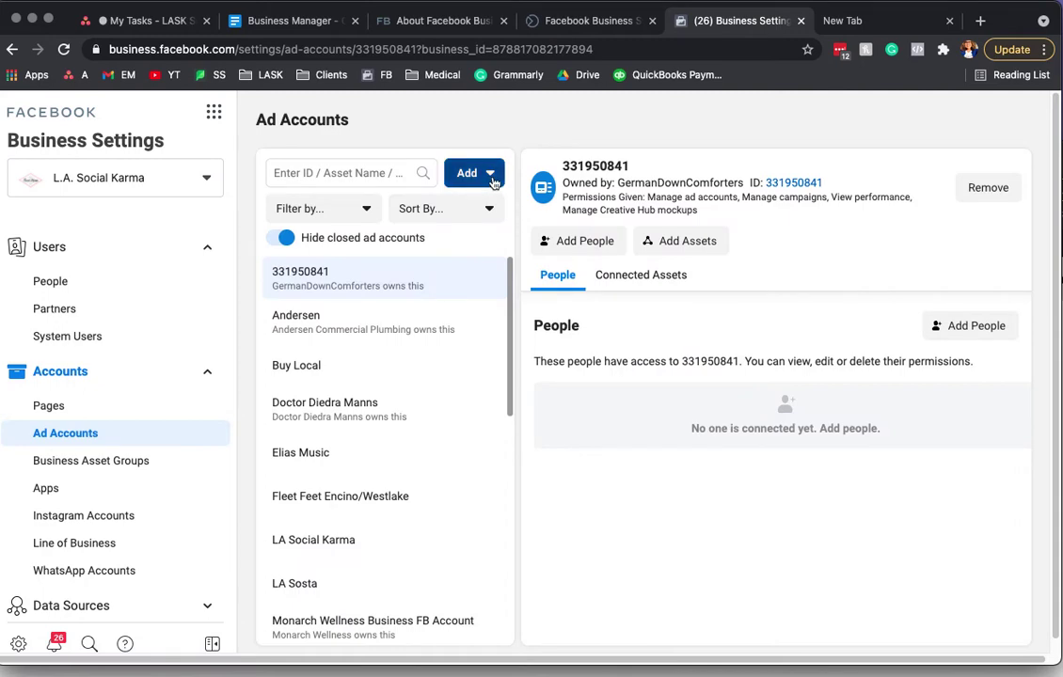
Step: Start Add an Ad Account, highlight the ad account ID in the URL, then close without adding
click(491, 177)
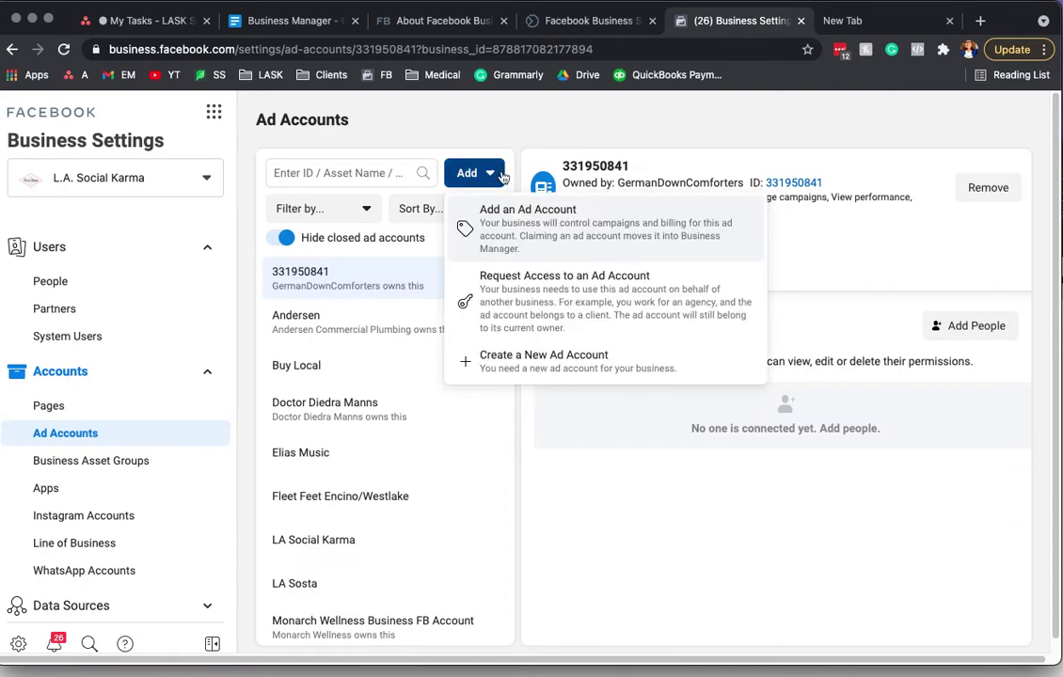
click(539, 217)
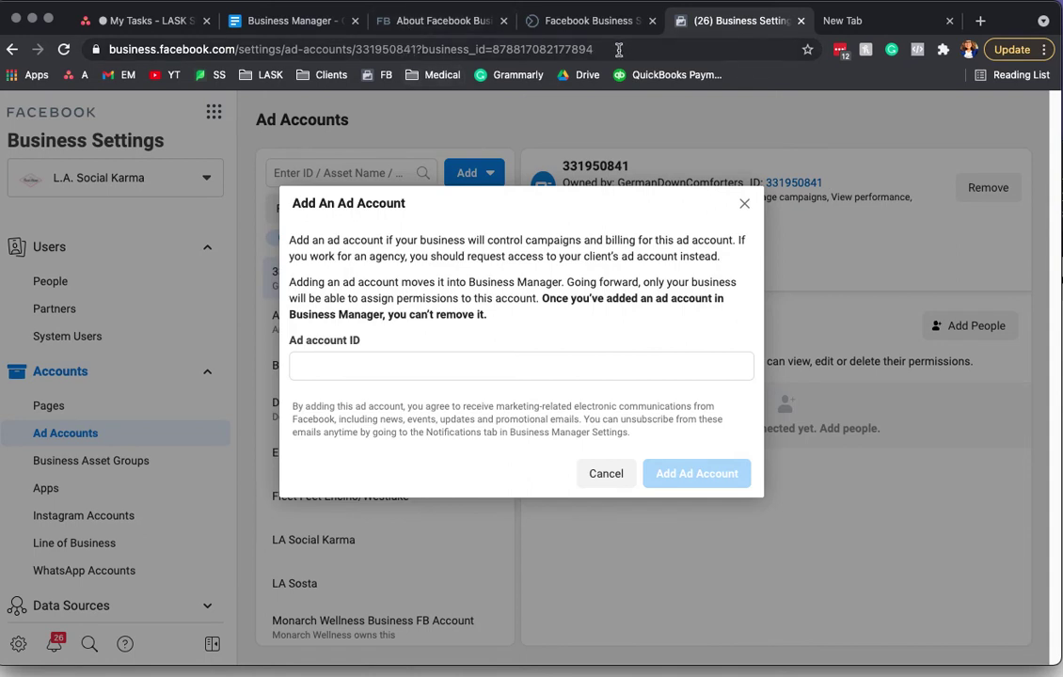
click(541, 48)
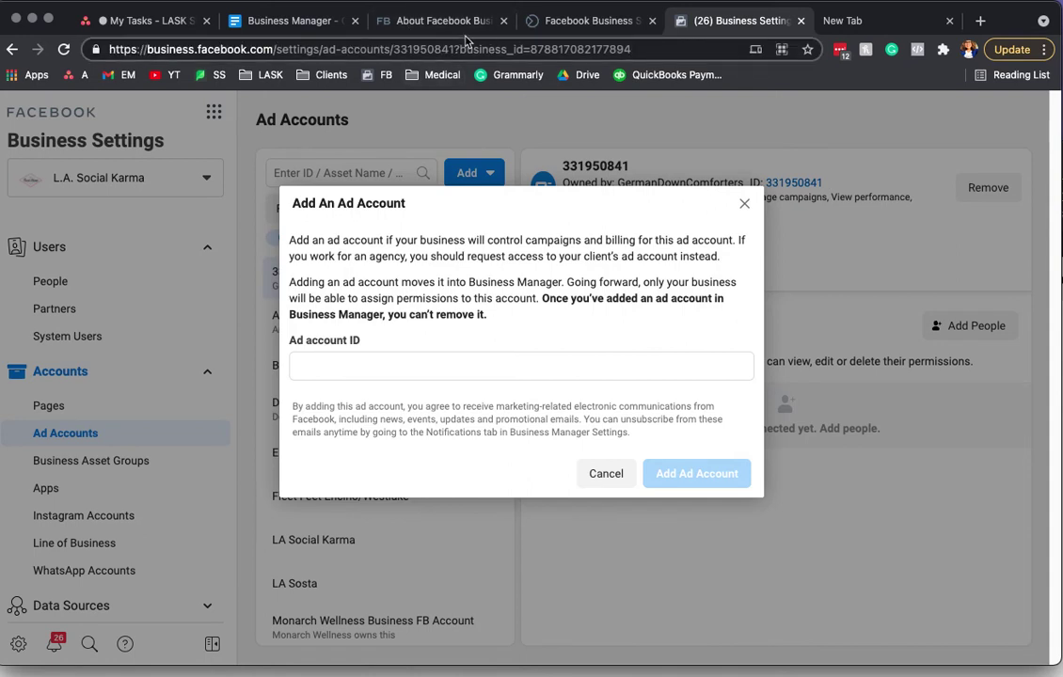
drag(453, 48, 396, 50)
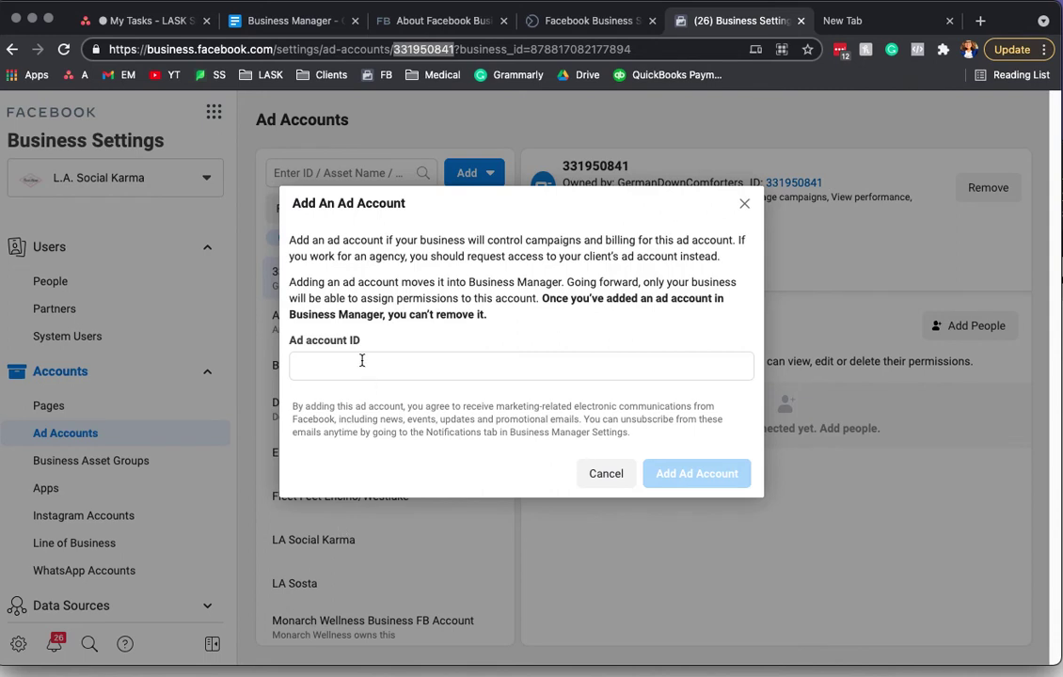
click(744, 208)
click(744, 207)
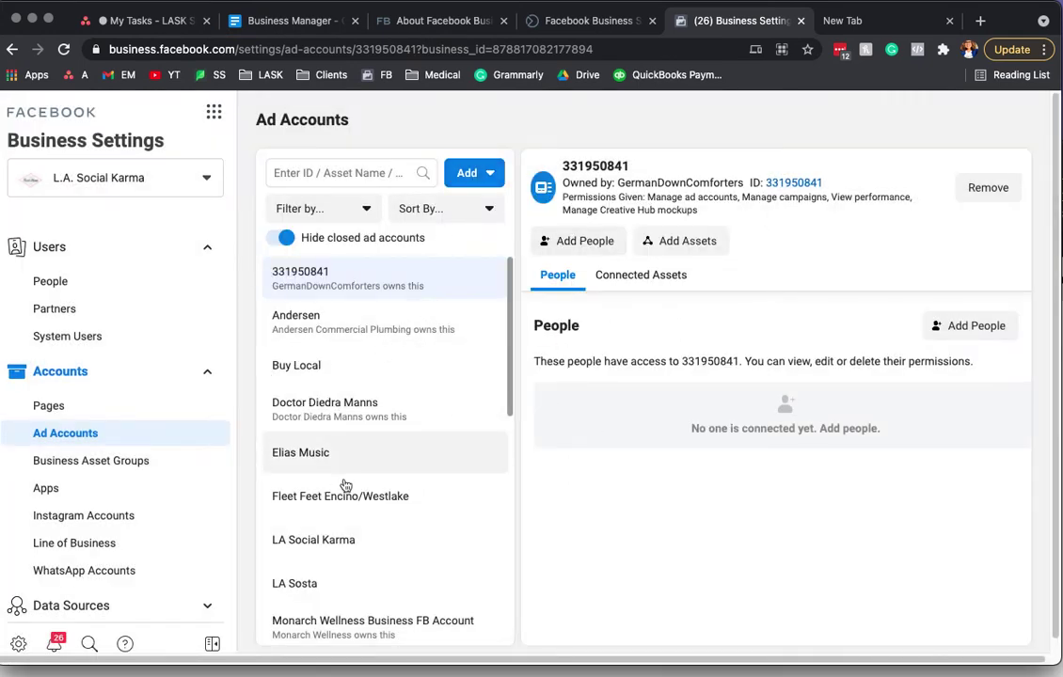
Step: Open the LA Social Karma ad account's details to see who has access
click(488, 175)
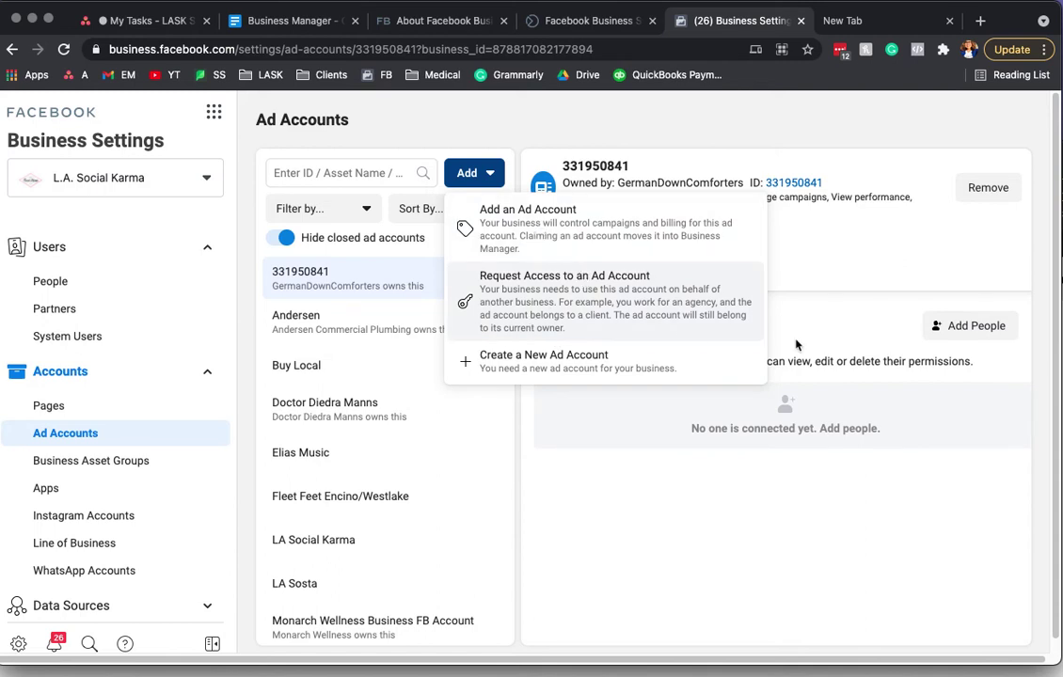
click(474, 539)
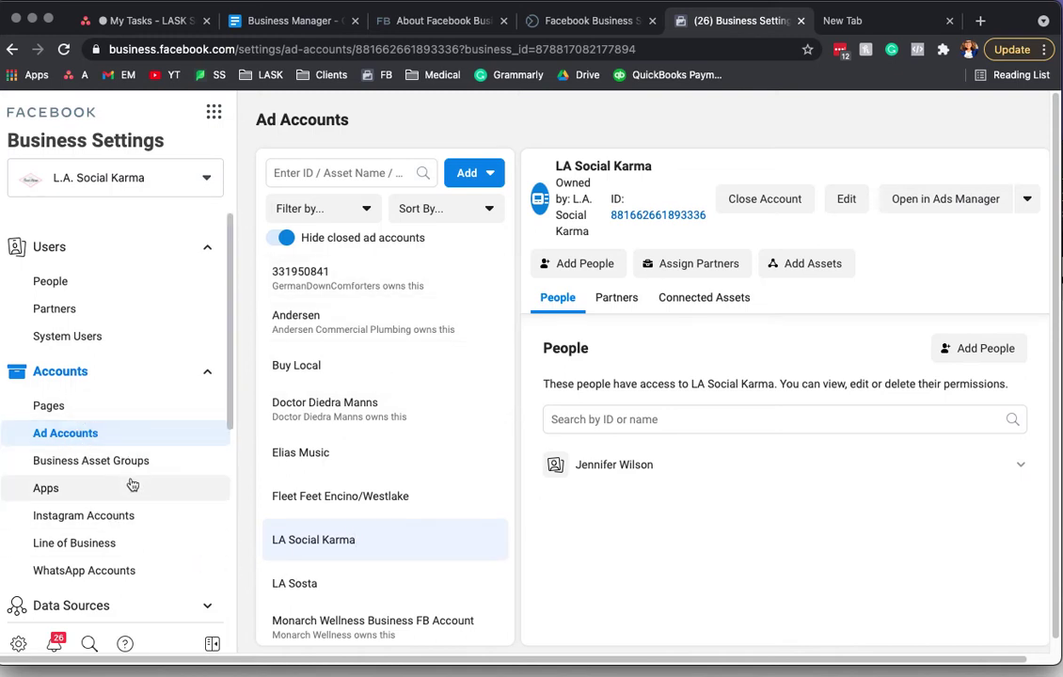
Step: Browse Instagram Accounts and Ad Accounts, then open People and start inviting a new person
click(101, 517)
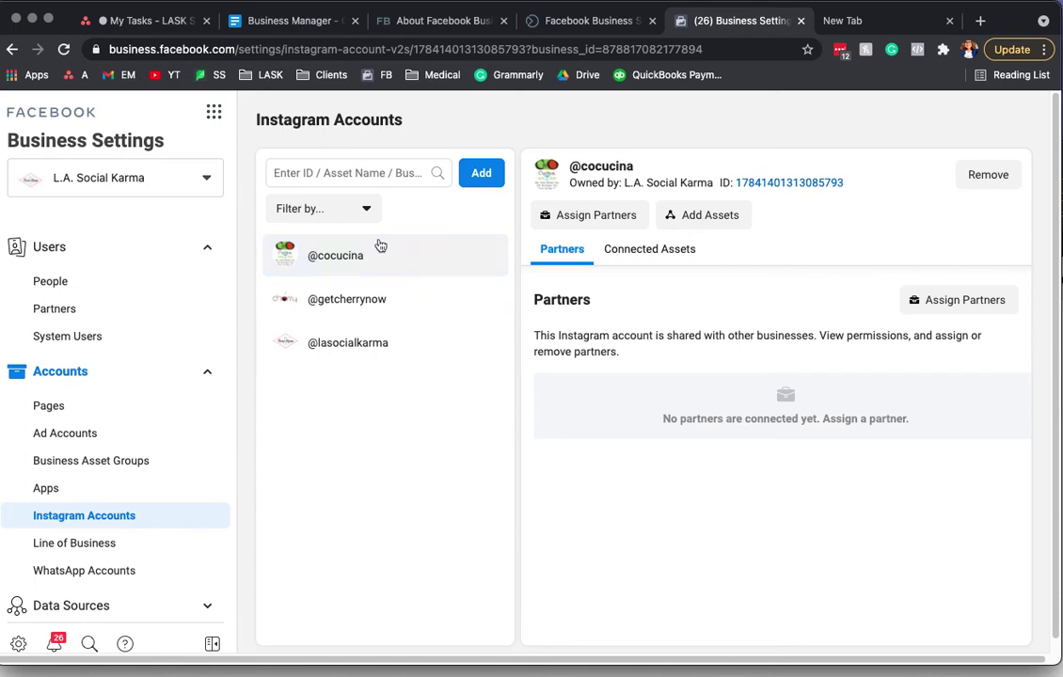
scroll(37, 611, down, 1)
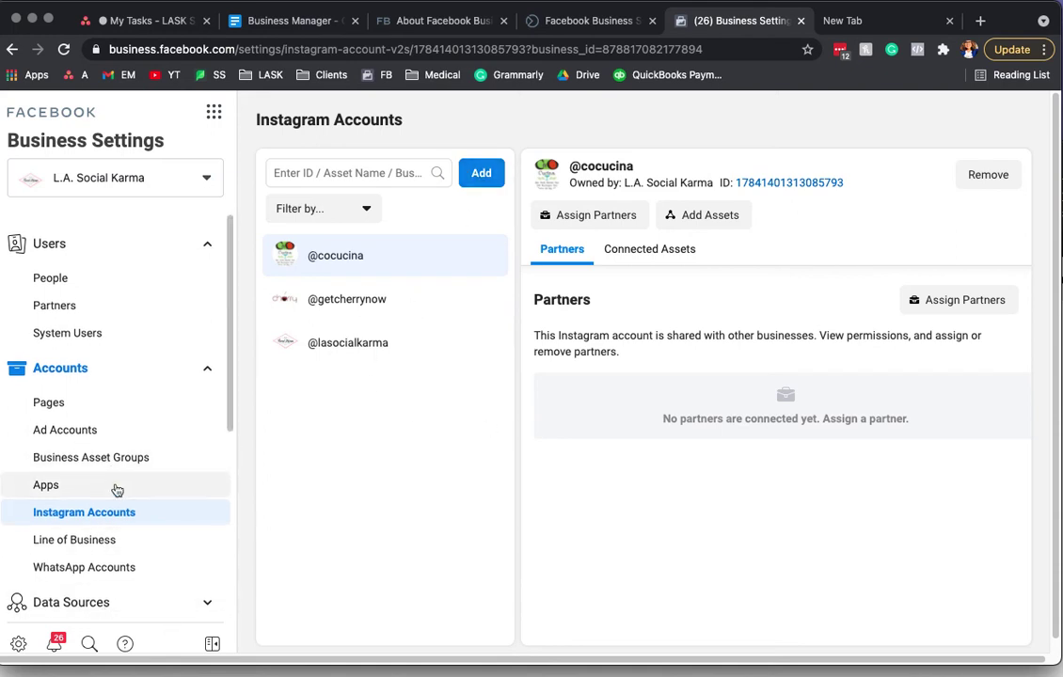
click(67, 432)
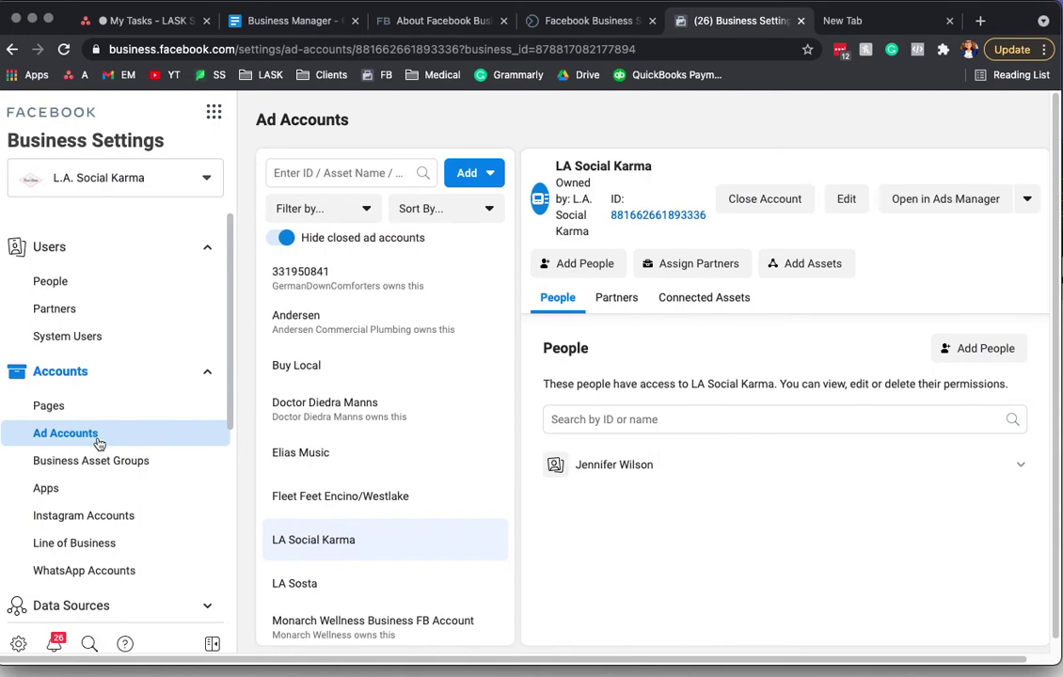
click(53, 282)
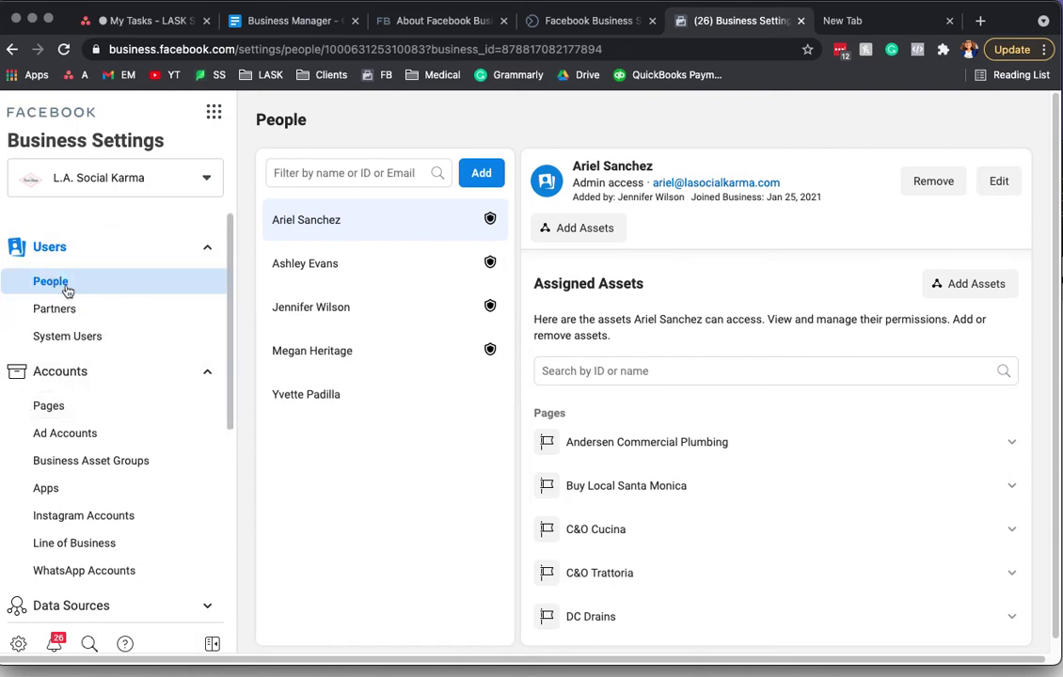
click(481, 173)
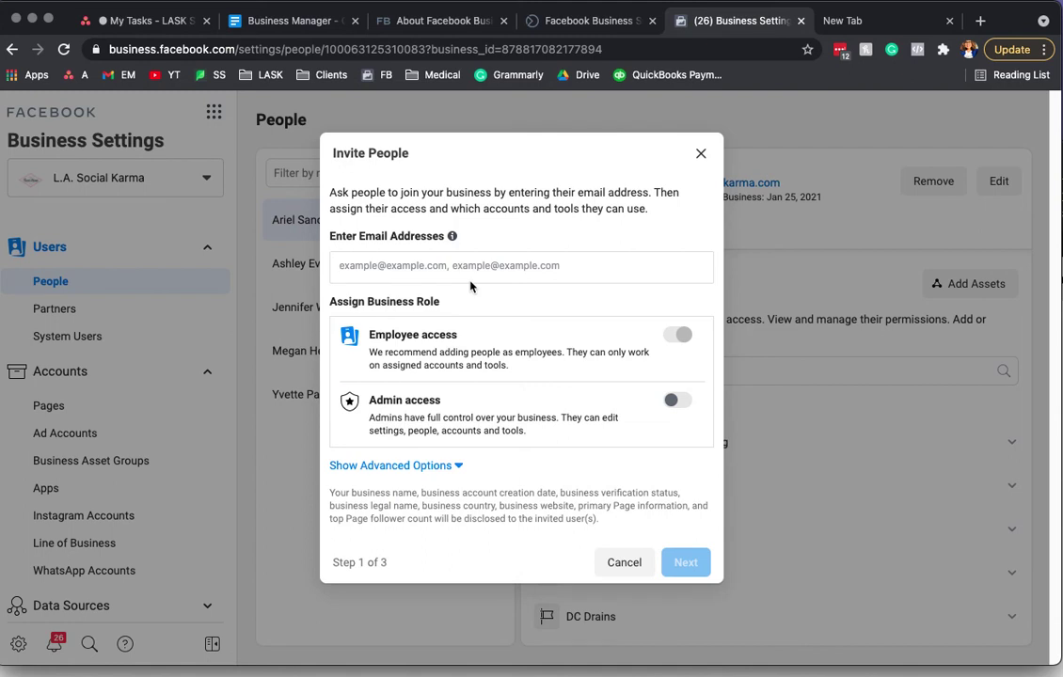
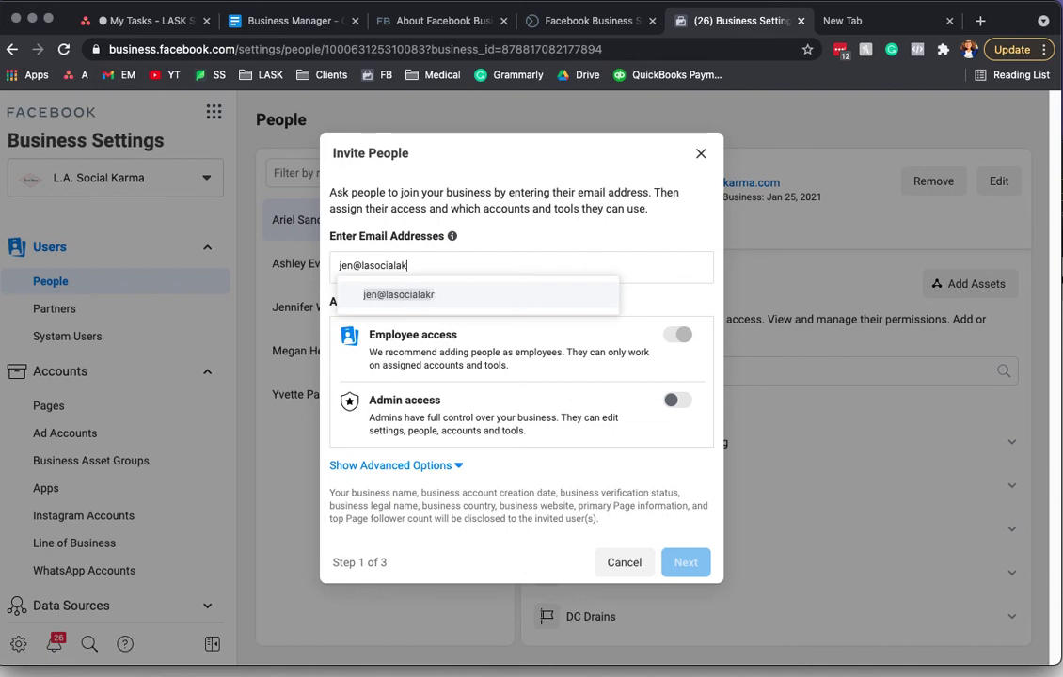
Step: Enter the invitee's e-mail with Admin access, replacing the already-invited address with a new one
key(Return)
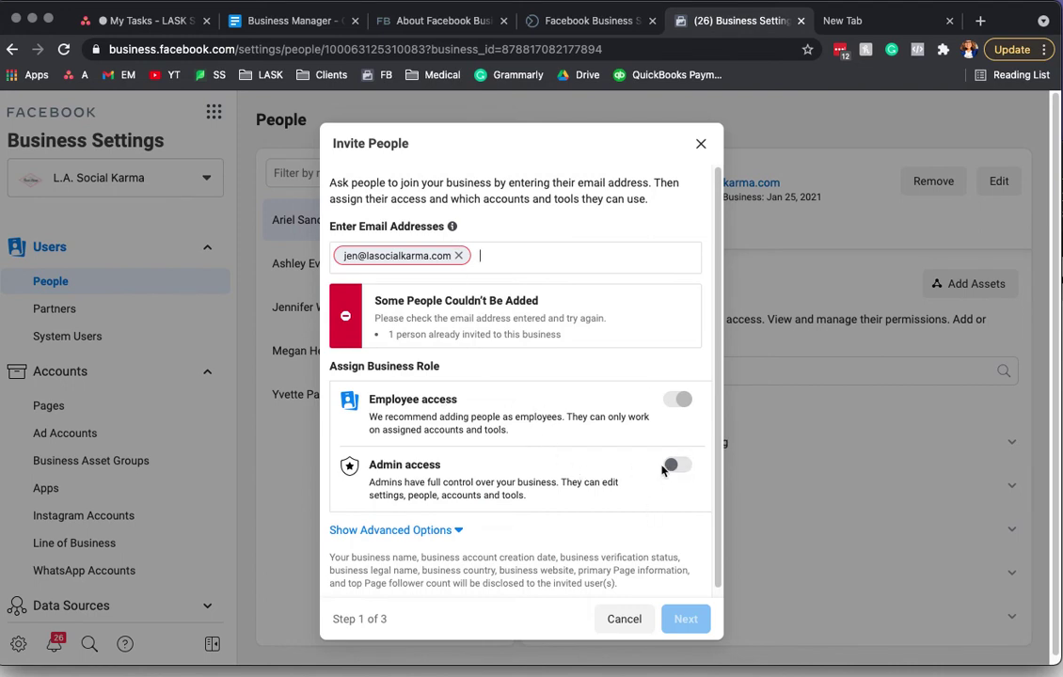
click(671, 467)
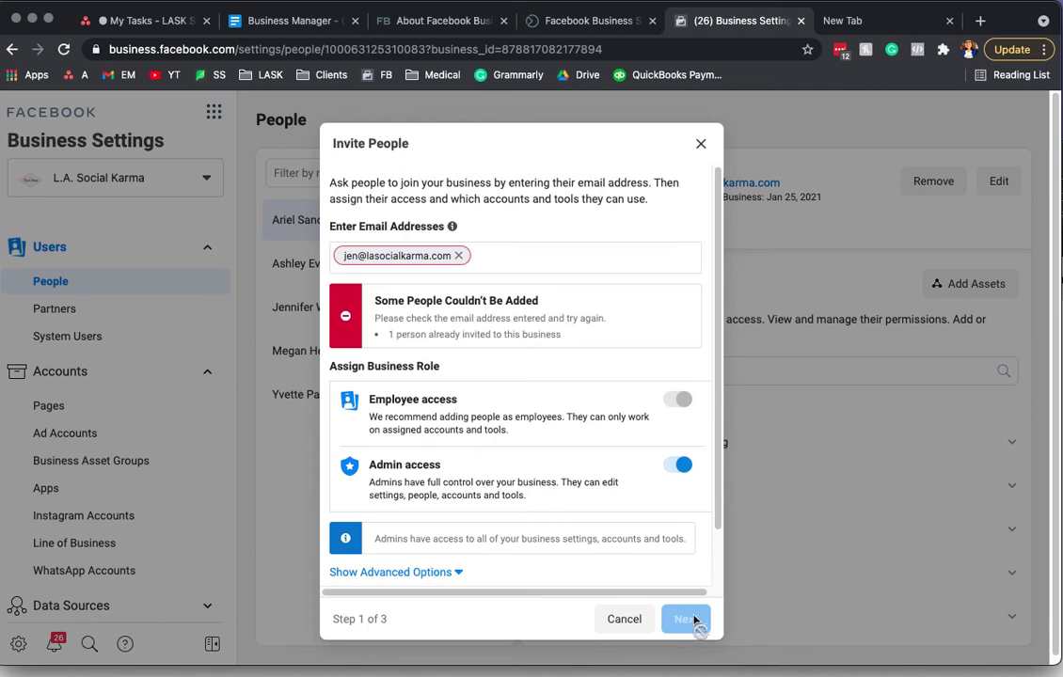
click(459, 255)
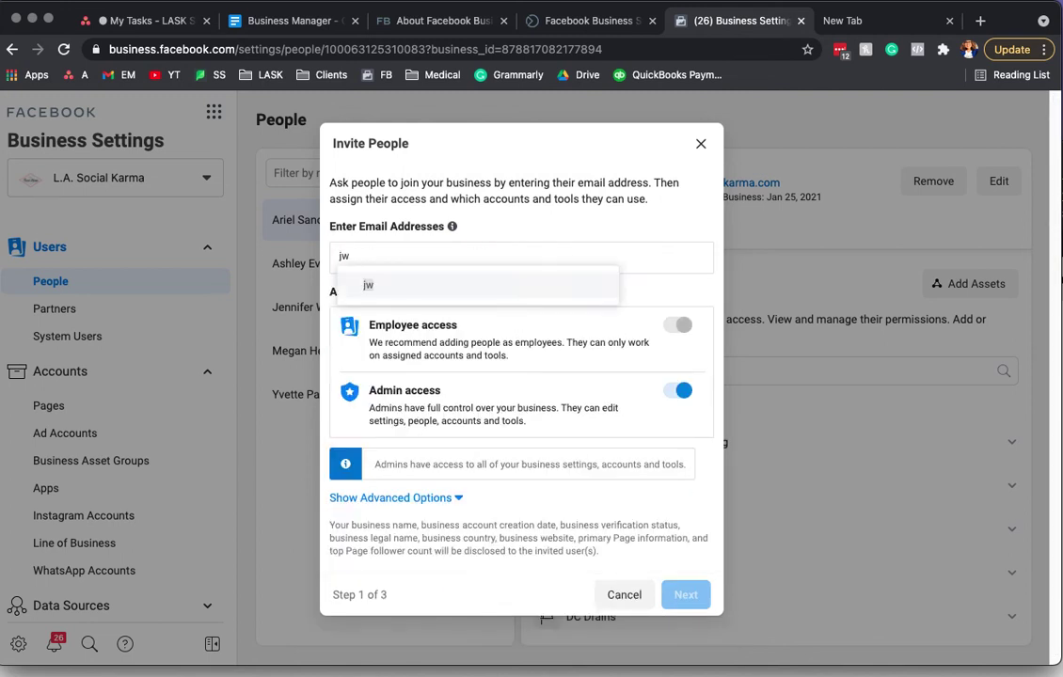
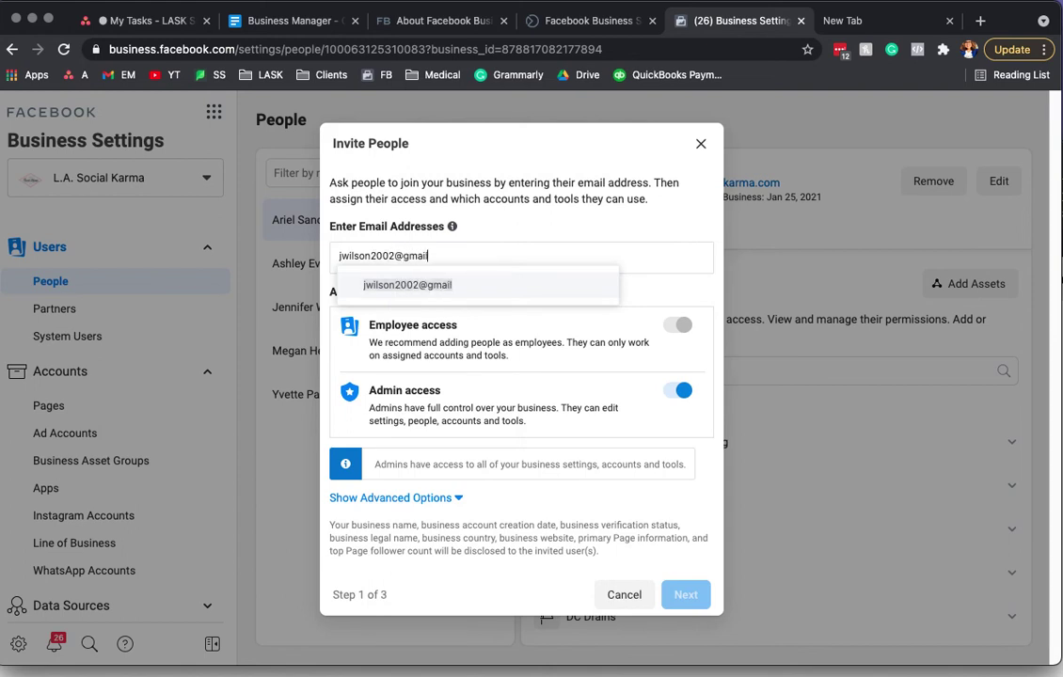
key(Return)
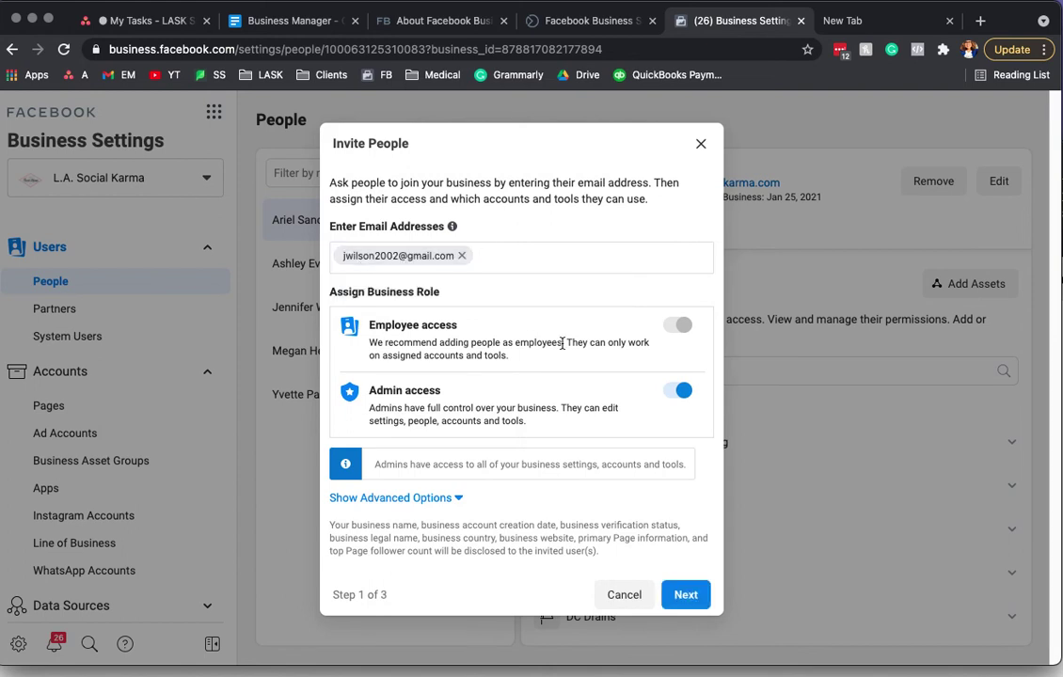
Step: Go to Assign Access, toggle Insights, Content and Ads on then off, and show Classic Pages
click(687, 596)
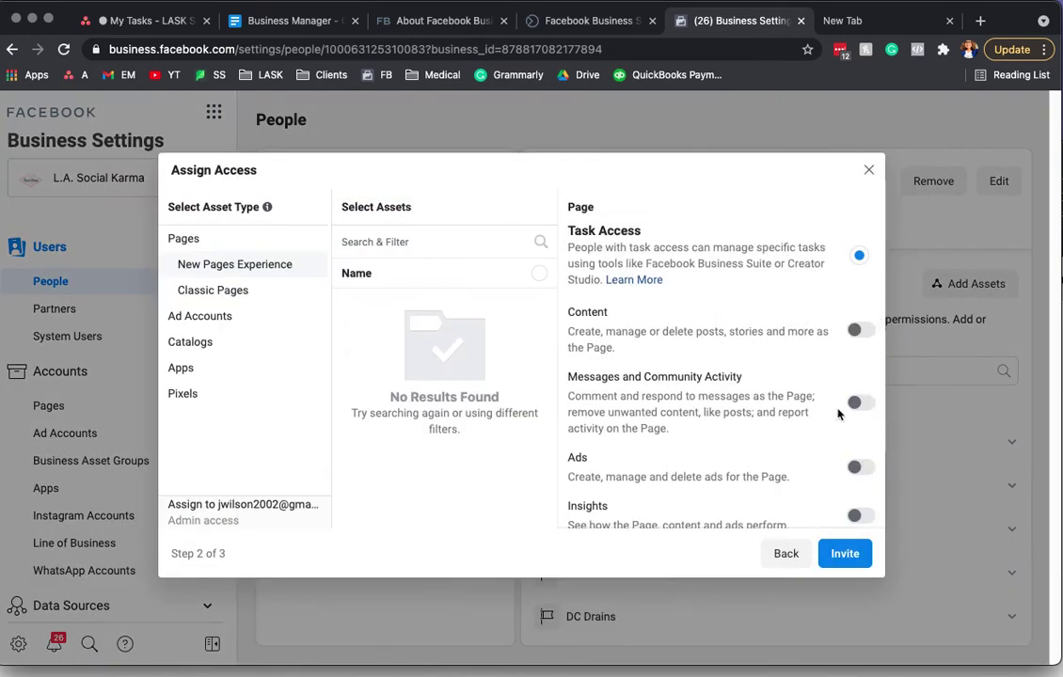
scroll(827, 414, down, 2)
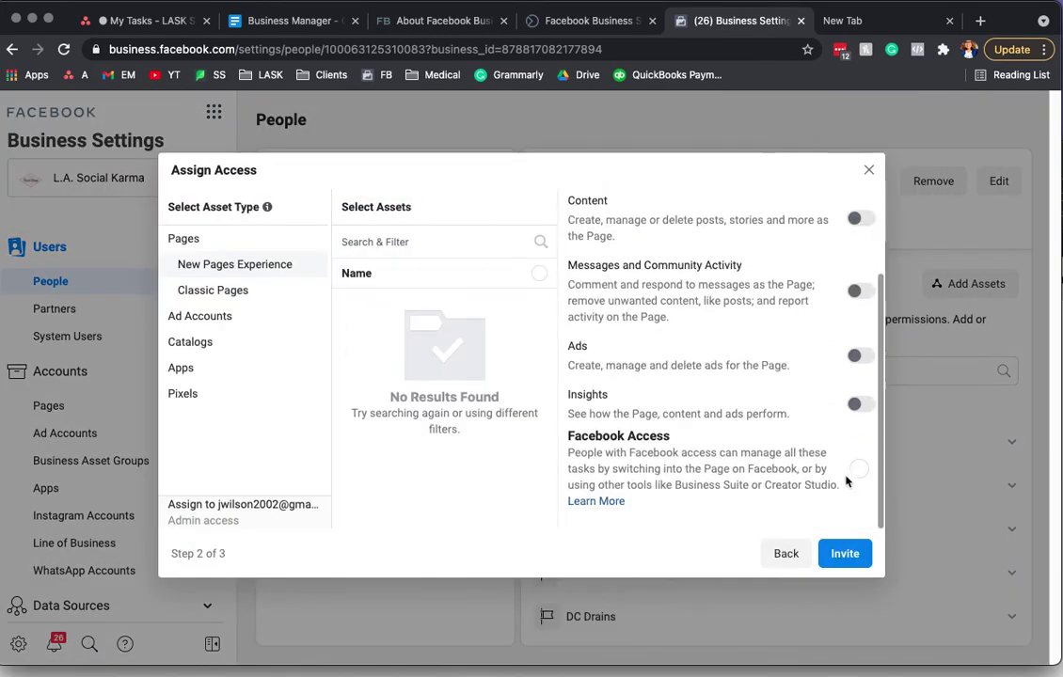
click(856, 404)
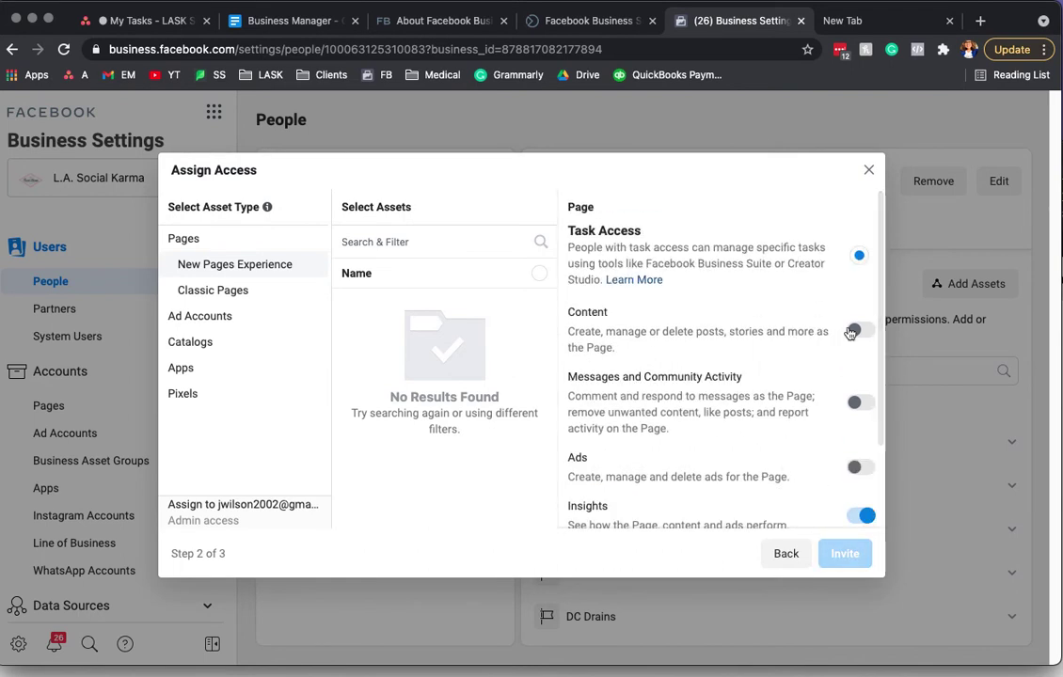
click(856, 330)
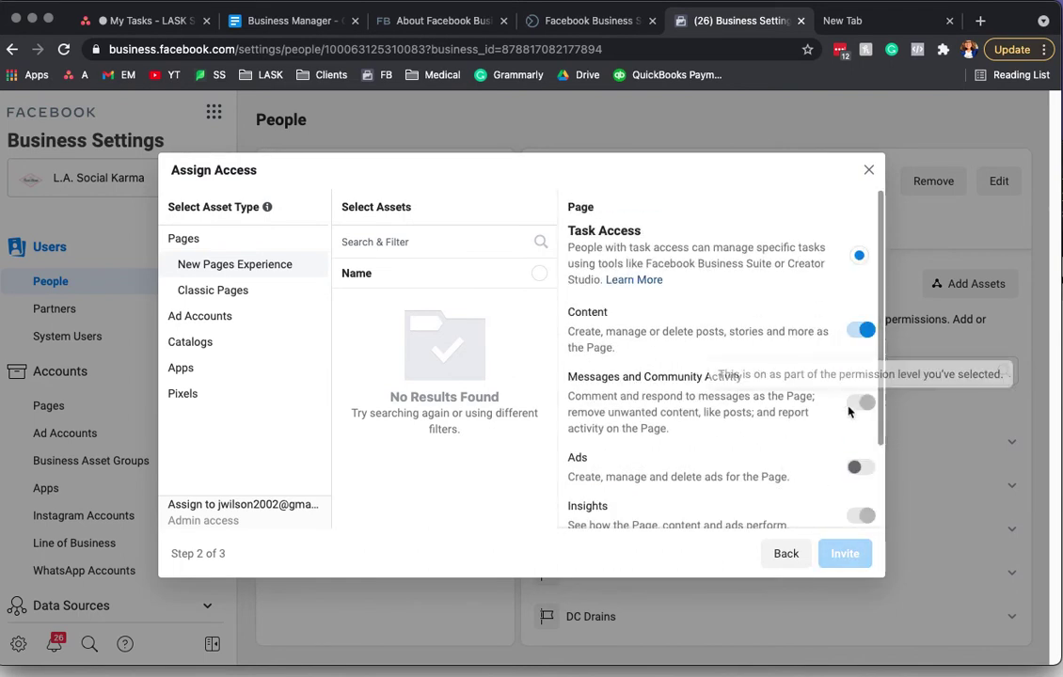
click(858, 469)
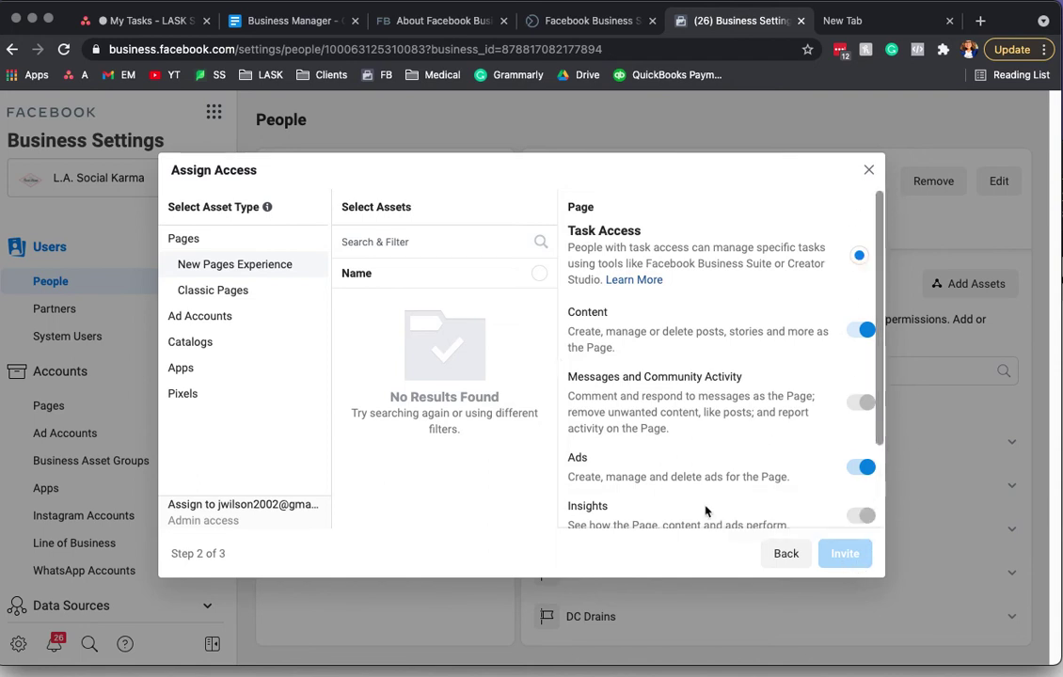
scroll(704, 510, down, 2)
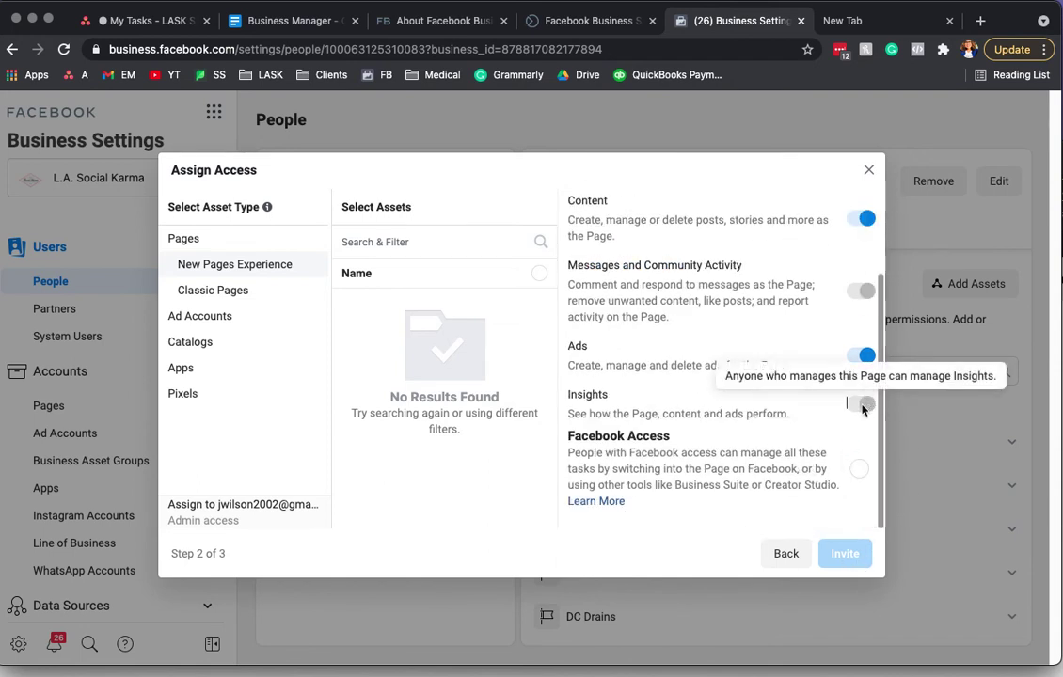
click(861, 354)
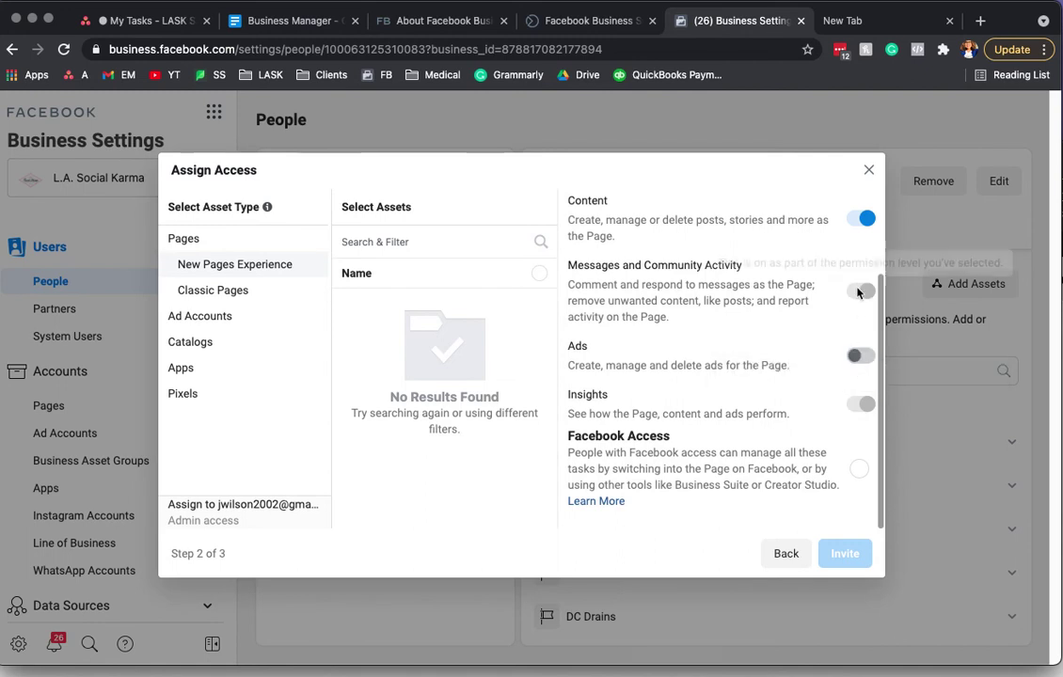
scroll(856, 293, up, 2)
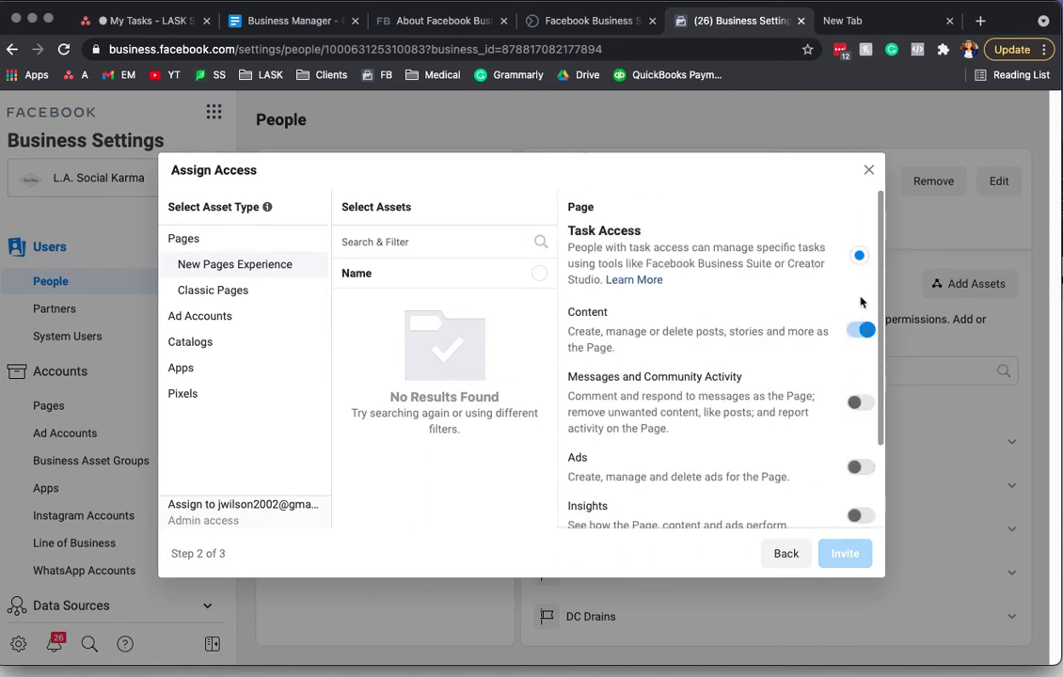
click(861, 330)
click(859, 257)
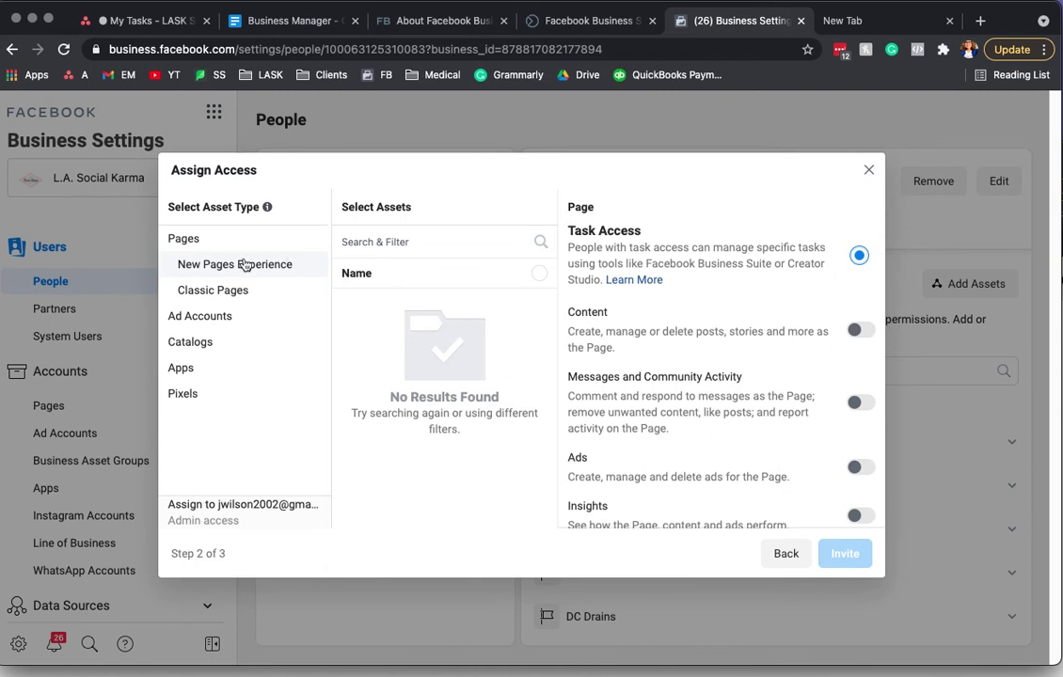
click(224, 291)
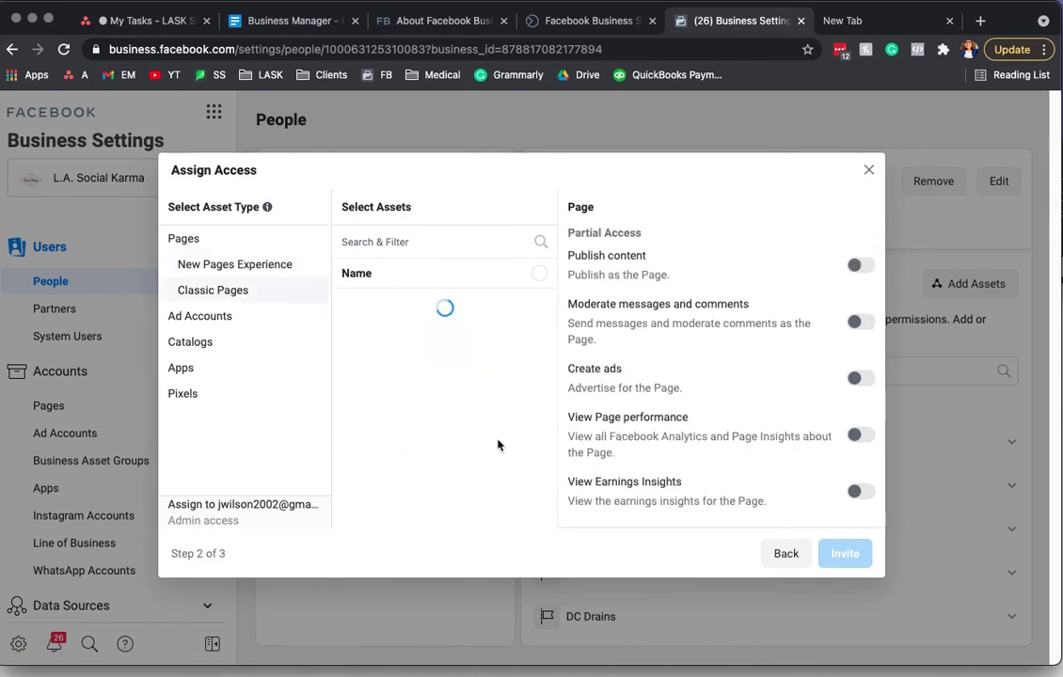
Step: Grant the invitee full Manage Page control after browsing the Classic and New Pages lists
click(226, 269)
click(225, 295)
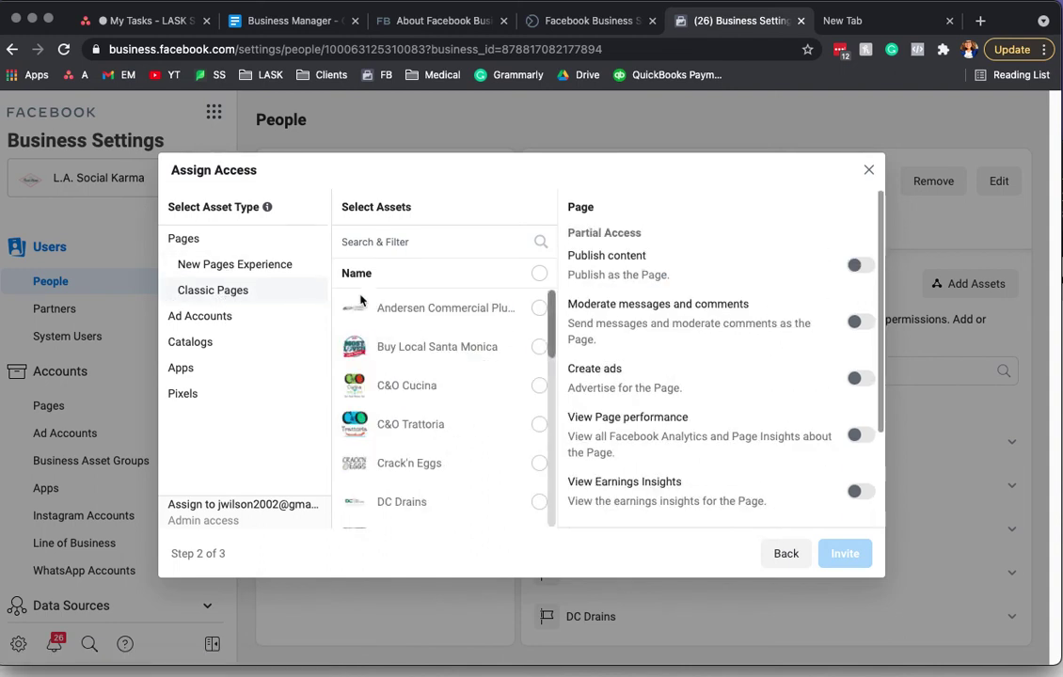
scroll(767, 418, down, 3)
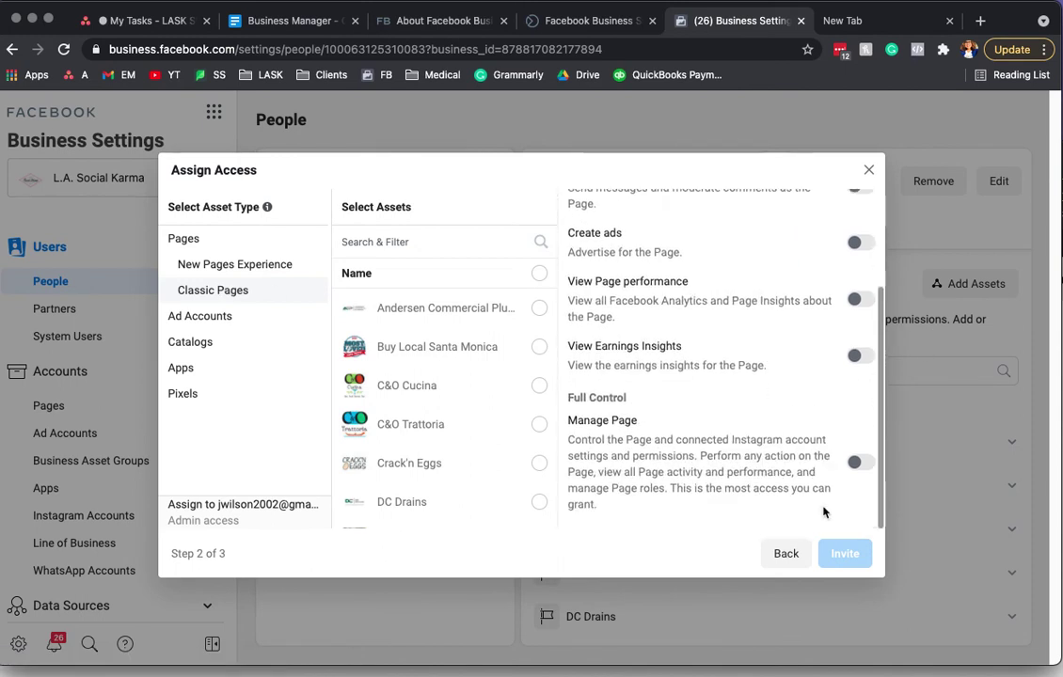
click(858, 465)
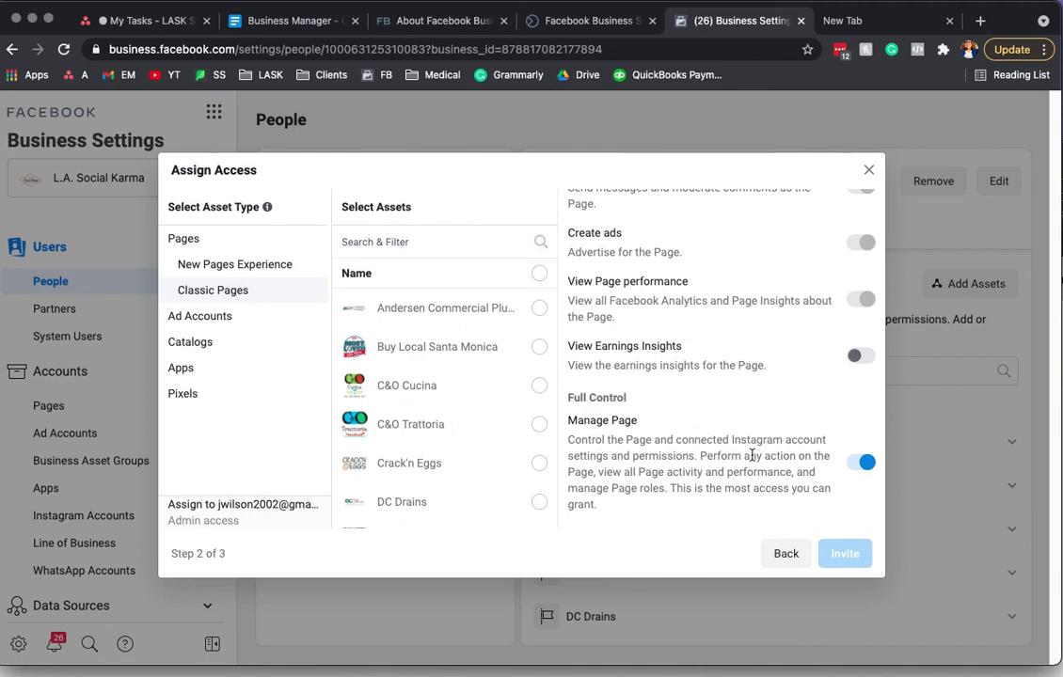
Step: Keep only Andersen Commercial Plumbing selected, uncheck Buy Local Santa Monica and C&O Cucina, and send
click(538, 309)
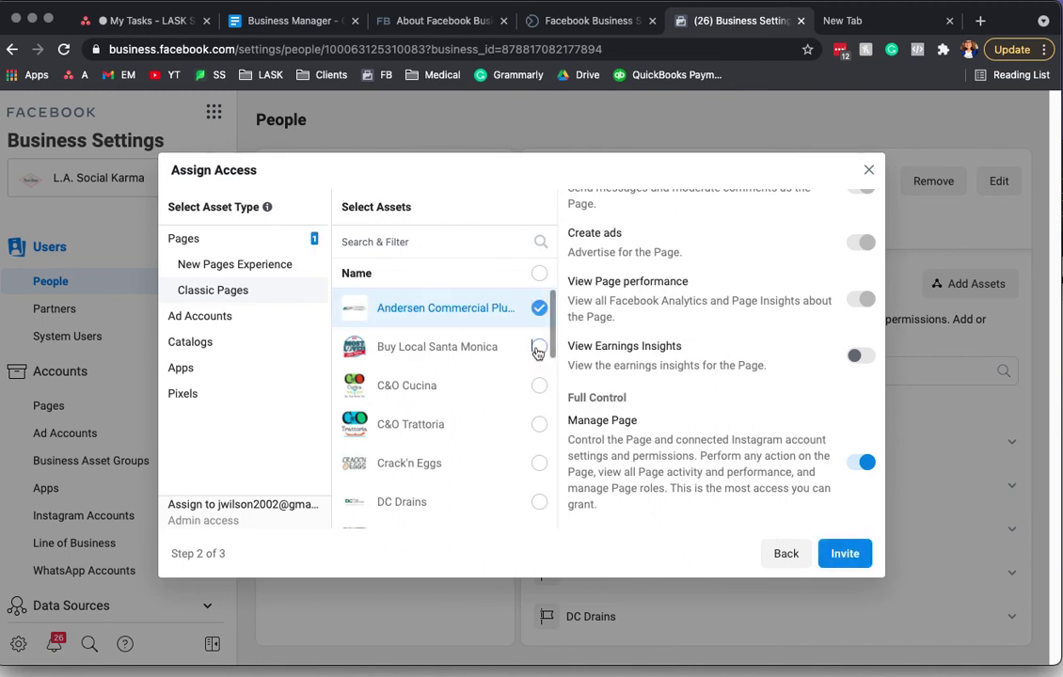
click(538, 347)
click(538, 387)
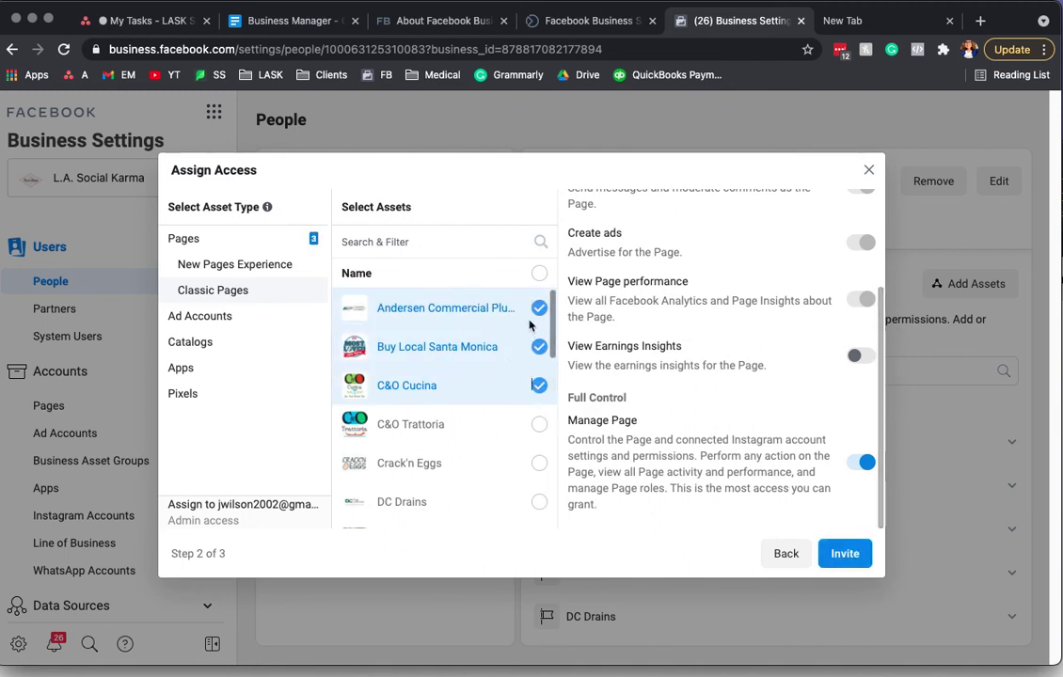
click(538, 348)
click(538, 385)
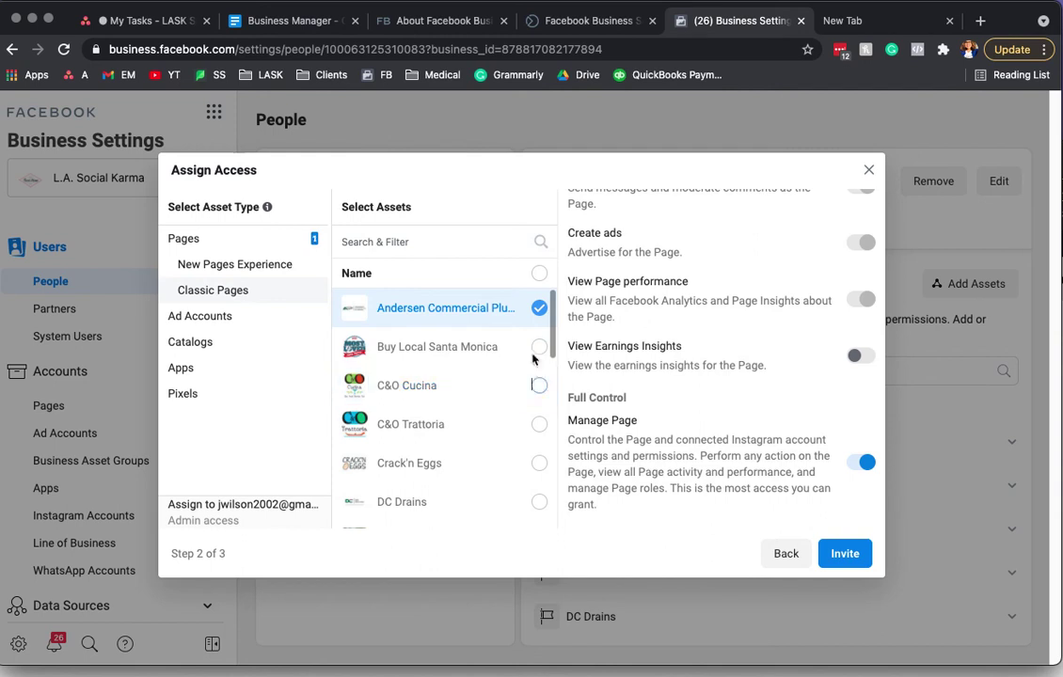
click(844, 554)
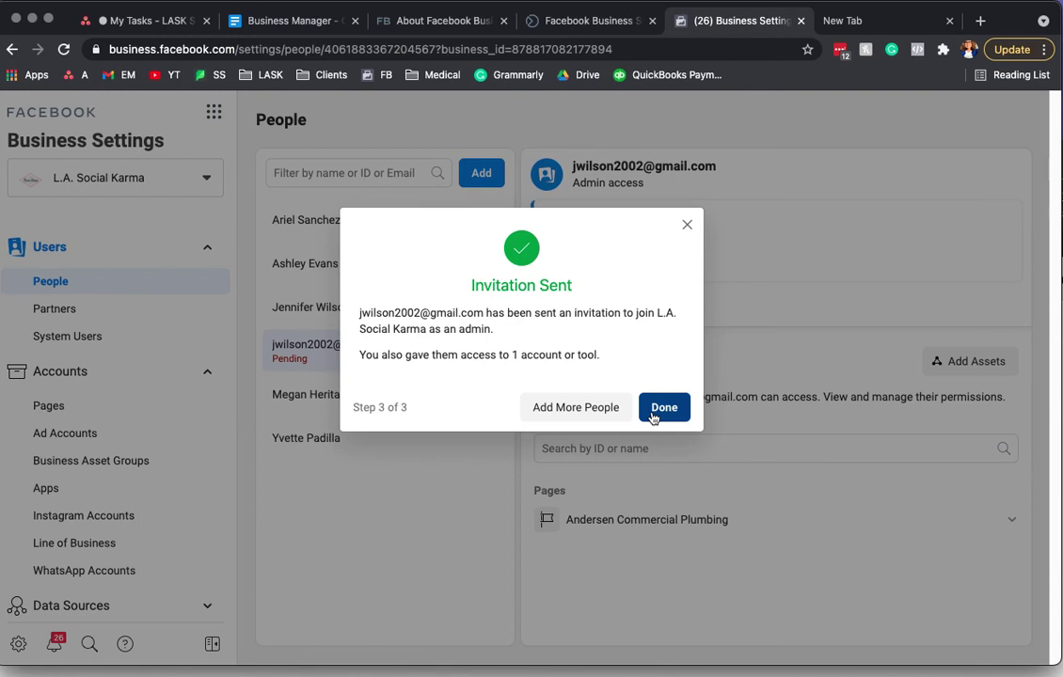
Step: Copy the pending invitation's link from the Resend prompt without resending it
click(654, 410)
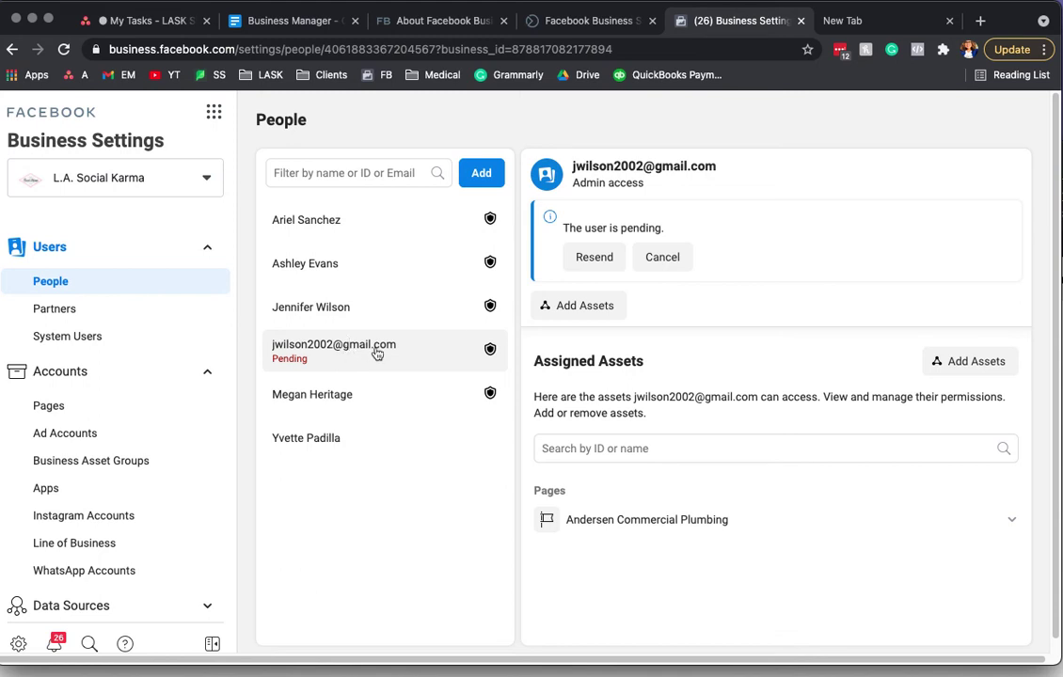
click(603, 257)
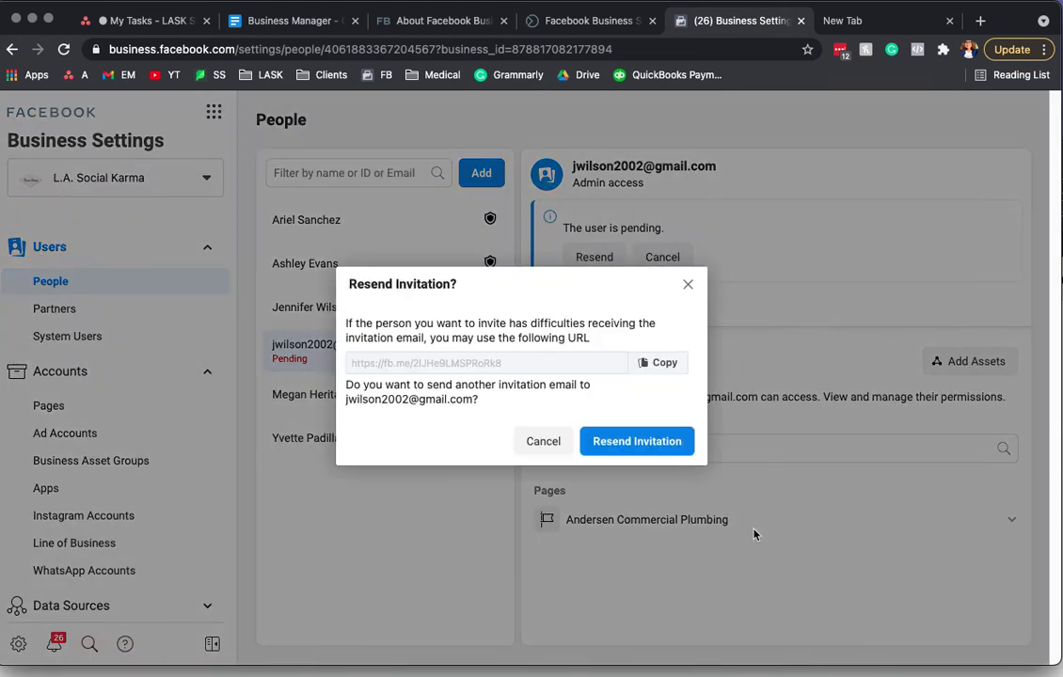
click(657, 363)
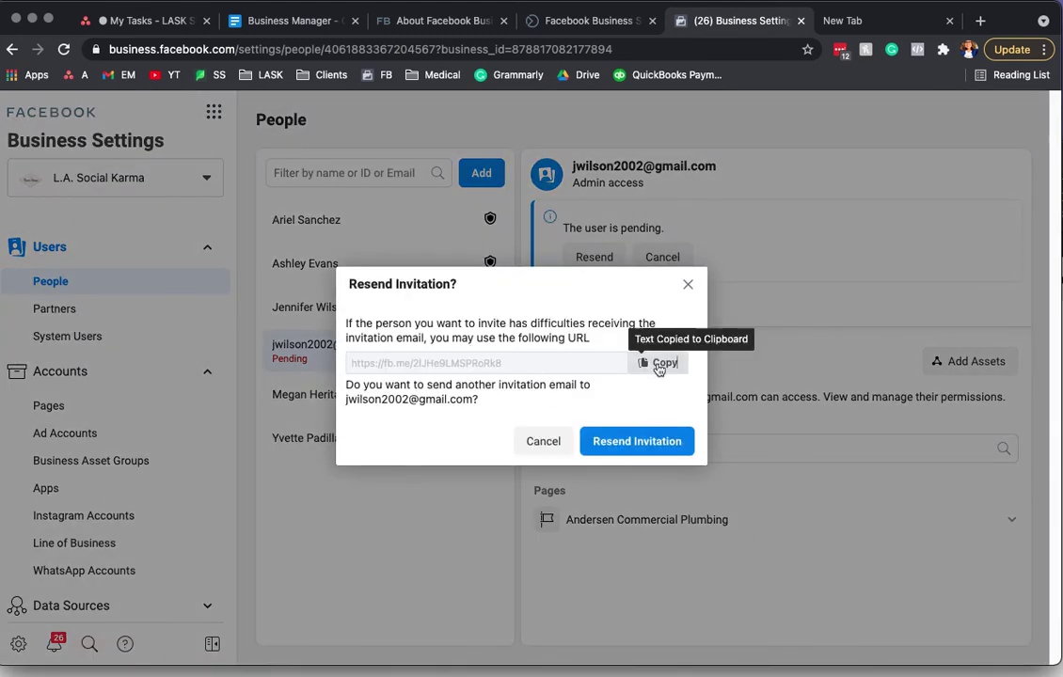
click(688, 286)
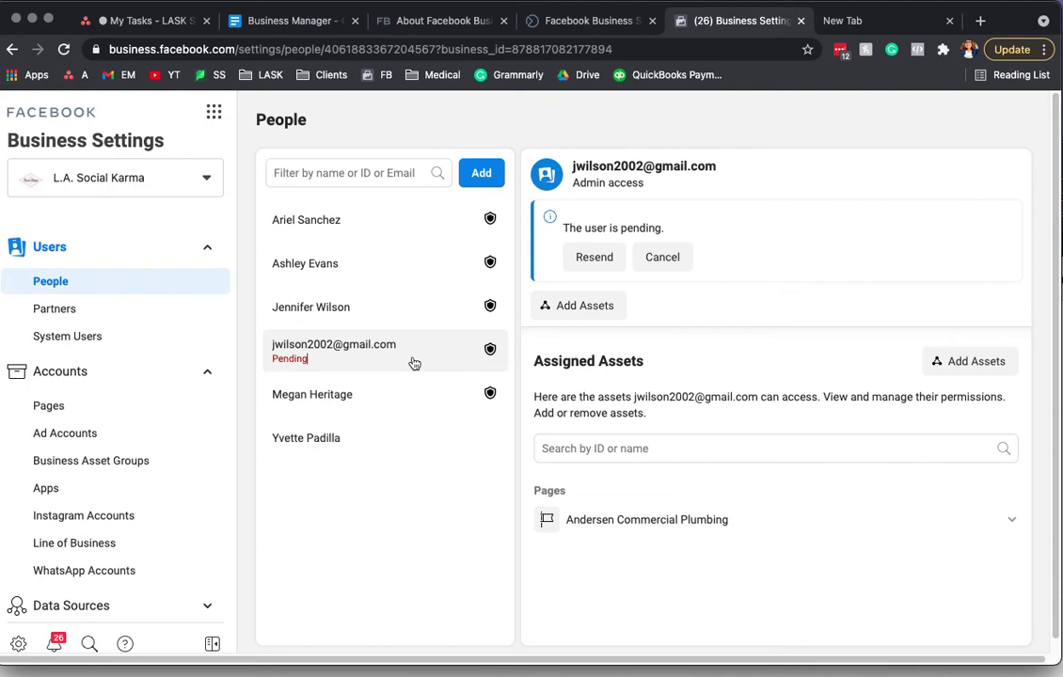
Step: Cancel the pending admin invitation and confirm the cancellation
scroll(792, 445, down, 1)
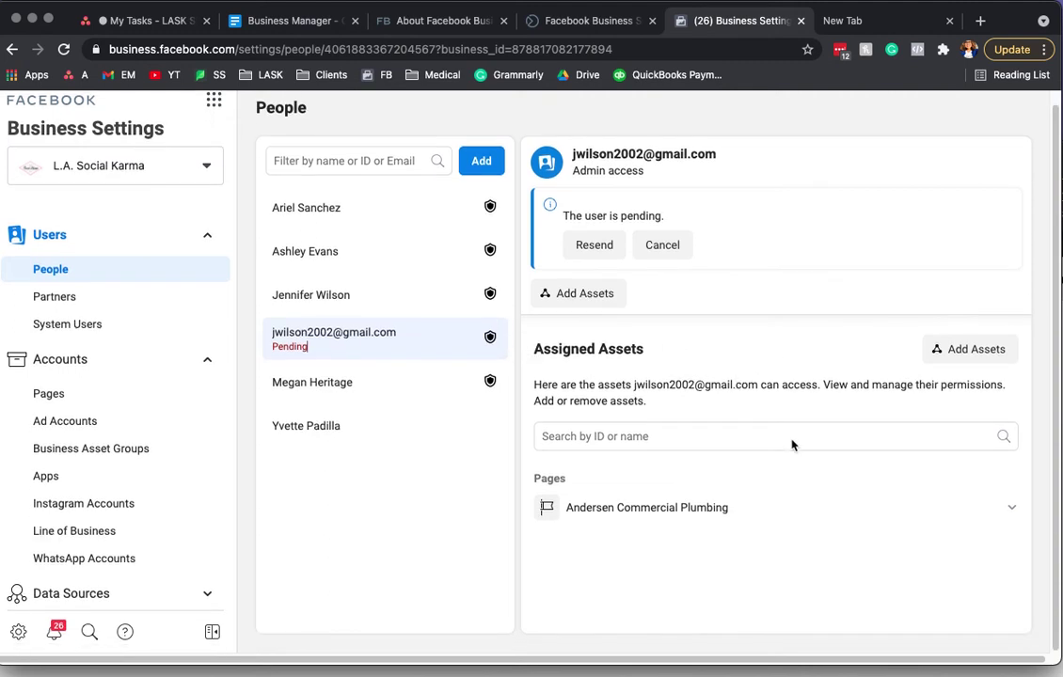
scroll(791, 445, up, 1)
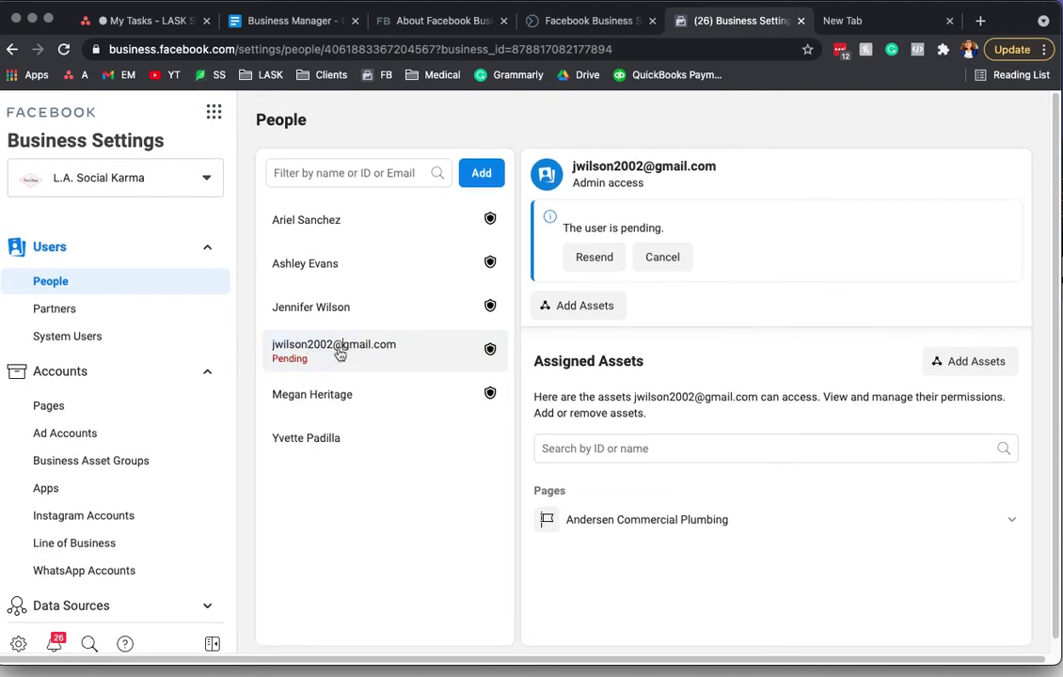
click(671, 260)
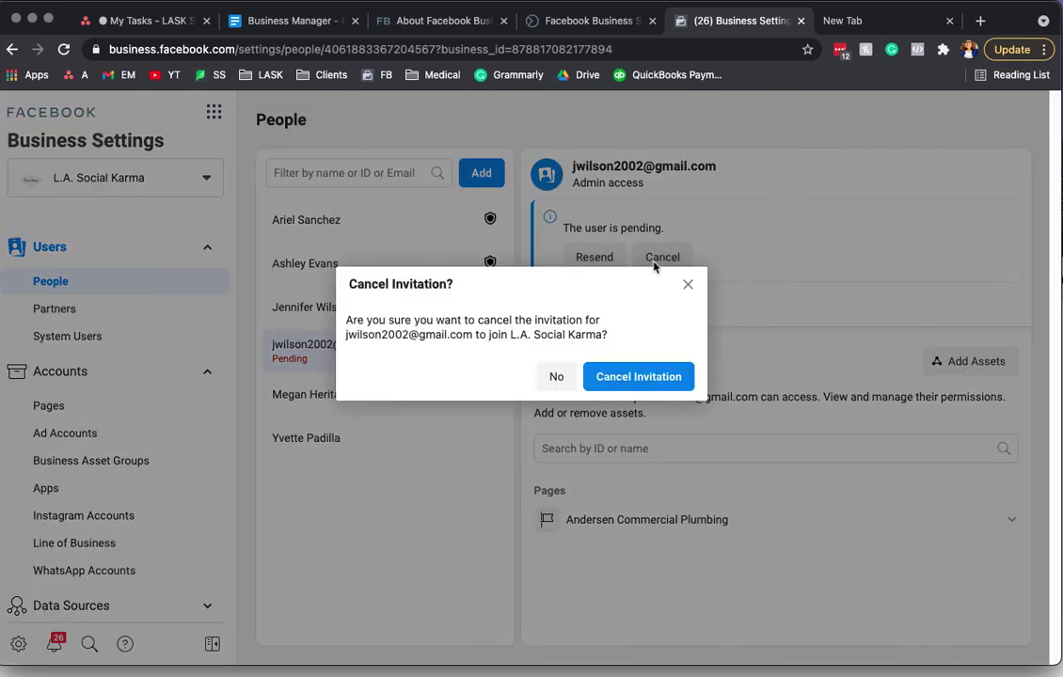
click(659, 379)
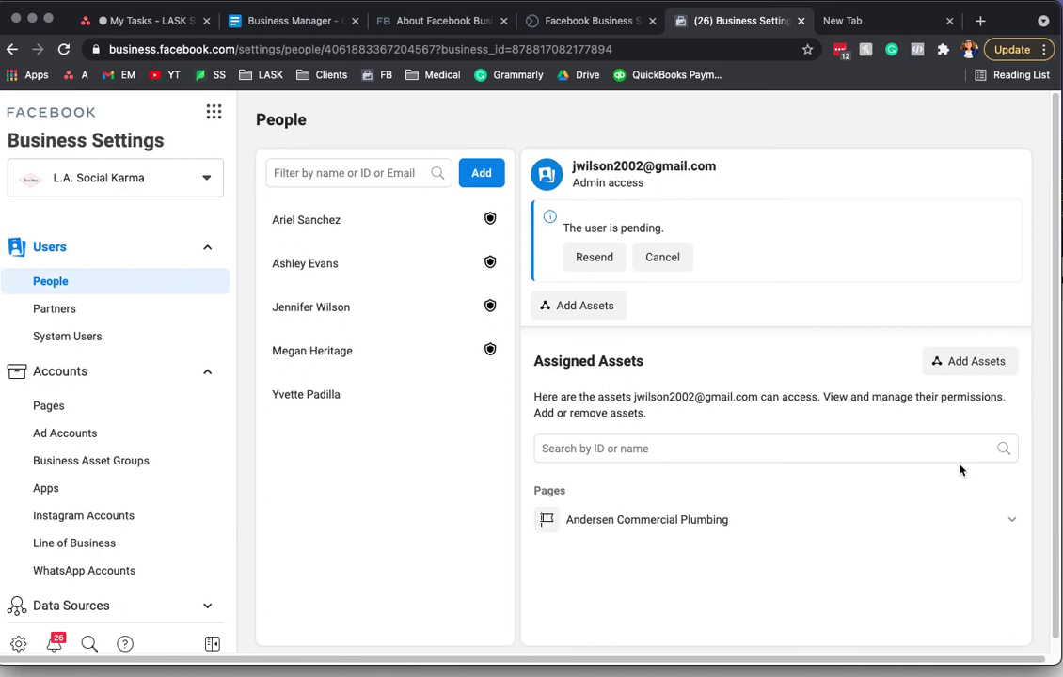
Step: Compare the assigned pages of the first four people in the People list
click(359, 350)
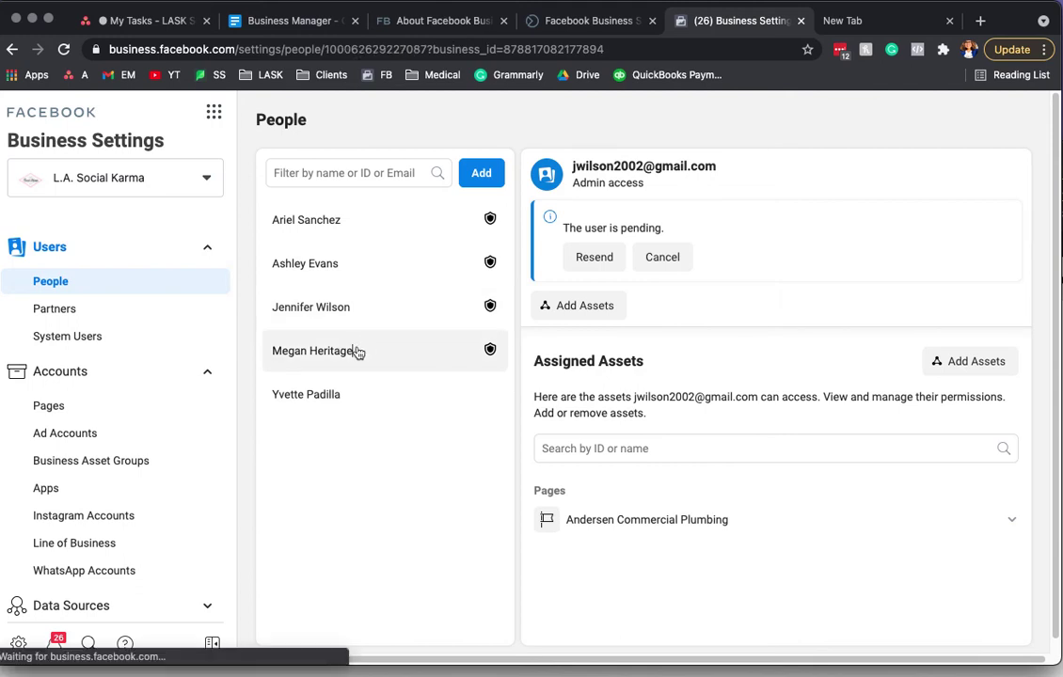
click(310, 264)
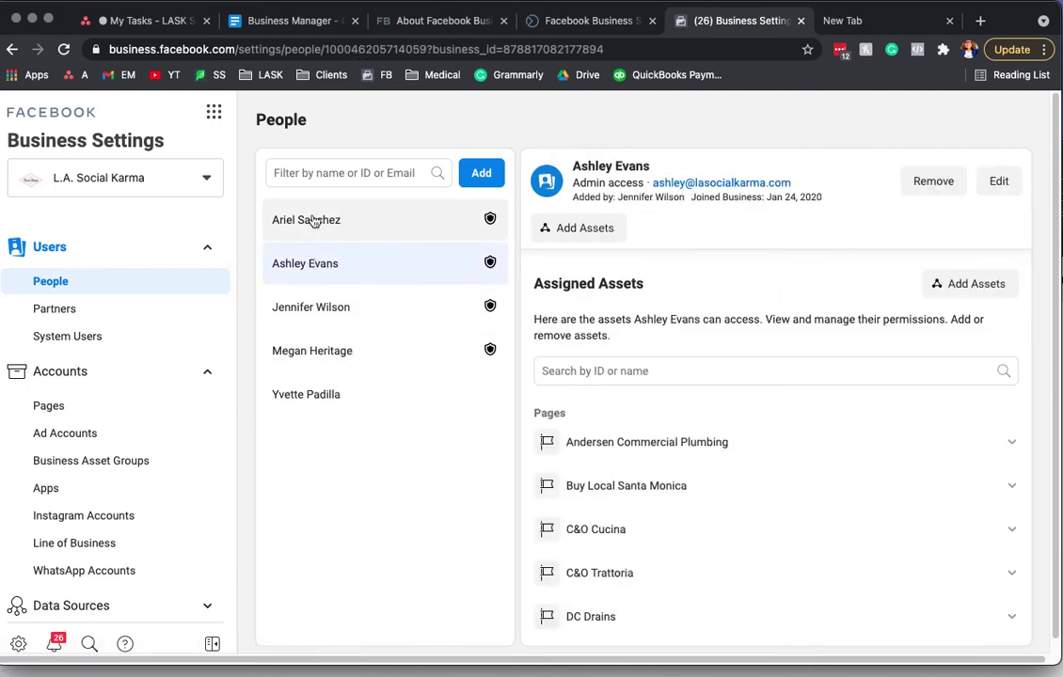
click(314, 219)
click(311, 264)
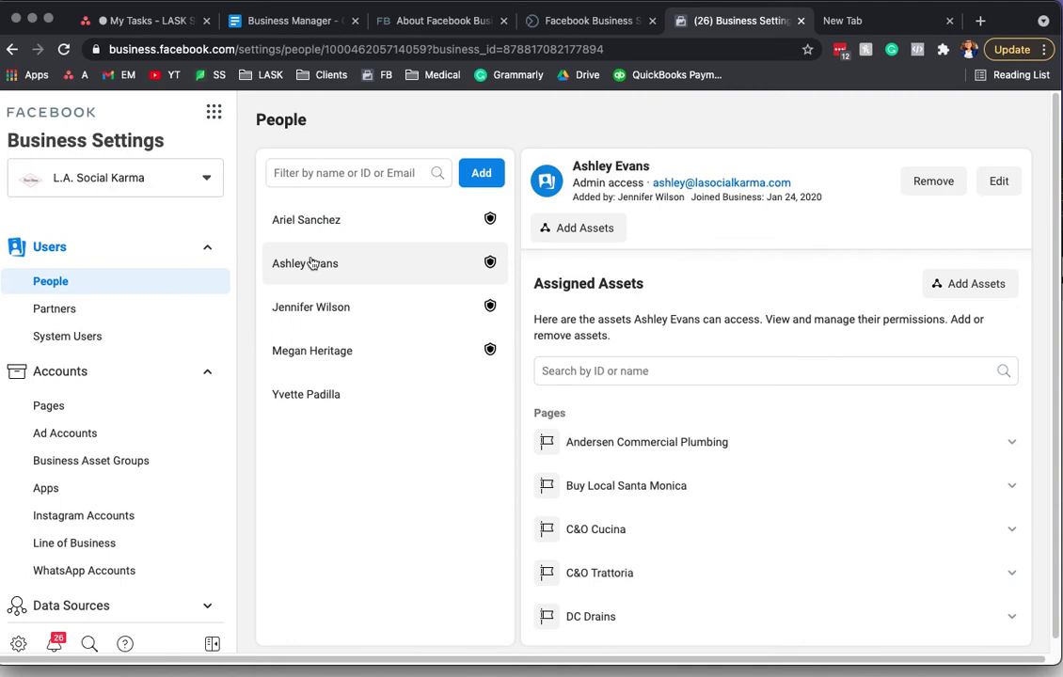
click(320, 340)
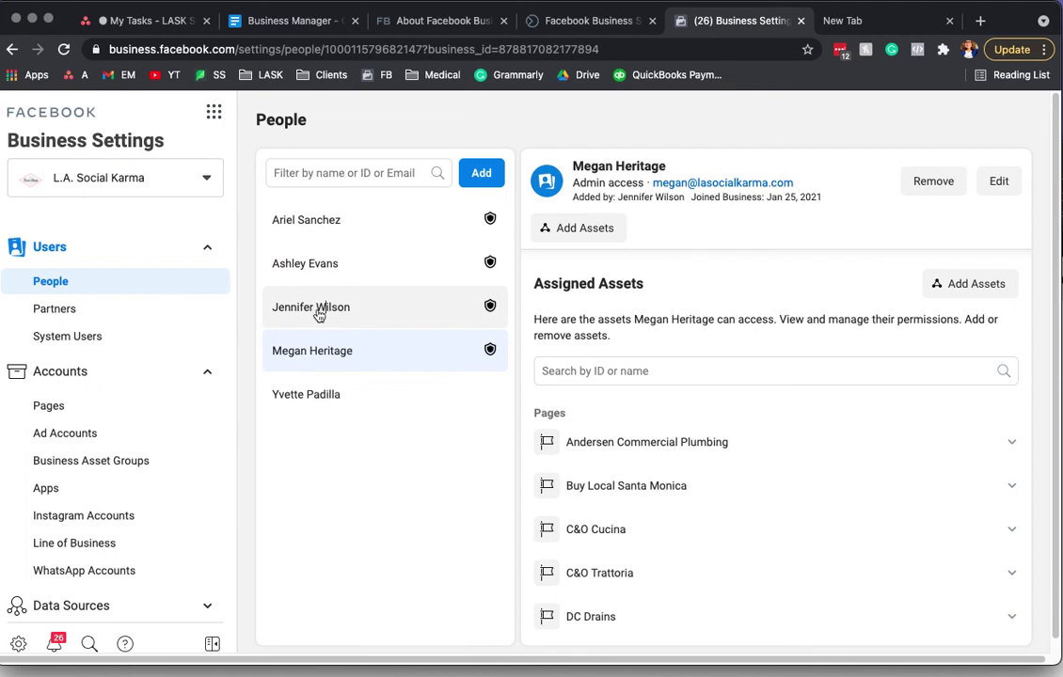
click(319, 313)
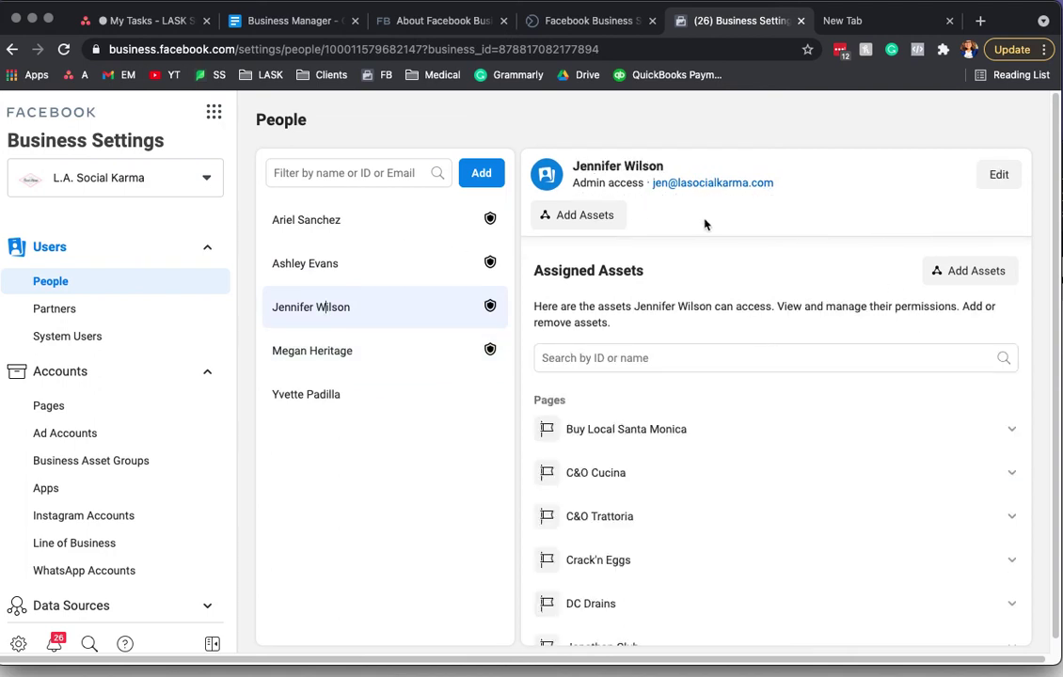
Step: Review the first person's details and pages, then open the business's Pages list
scroll(880, 553, down, 5)
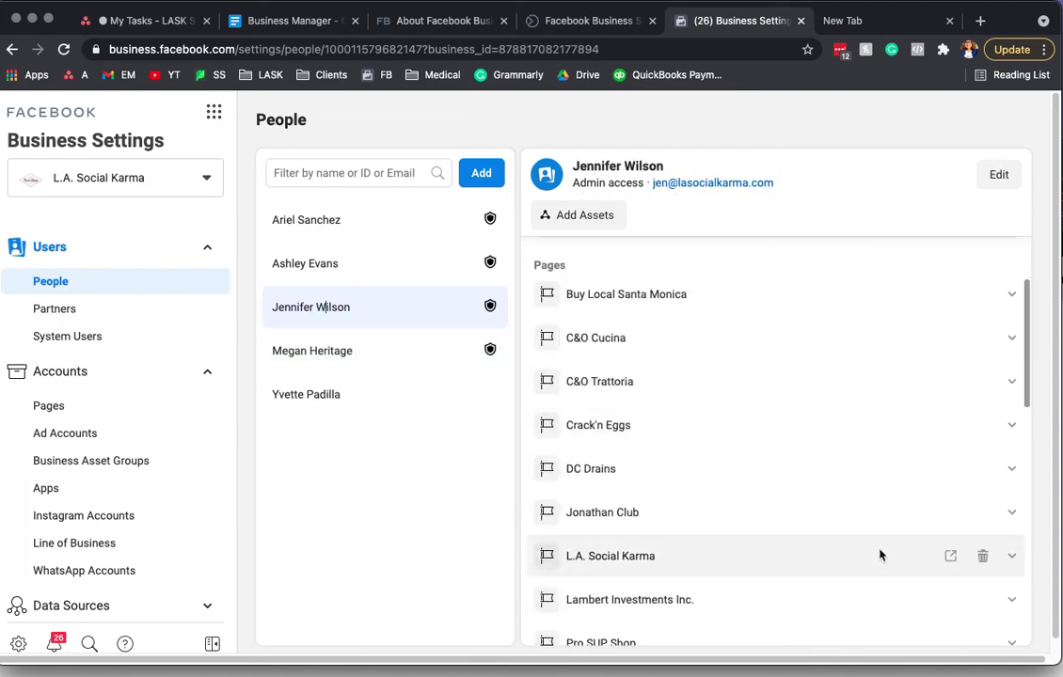
scroll(882, 559, up, 5)
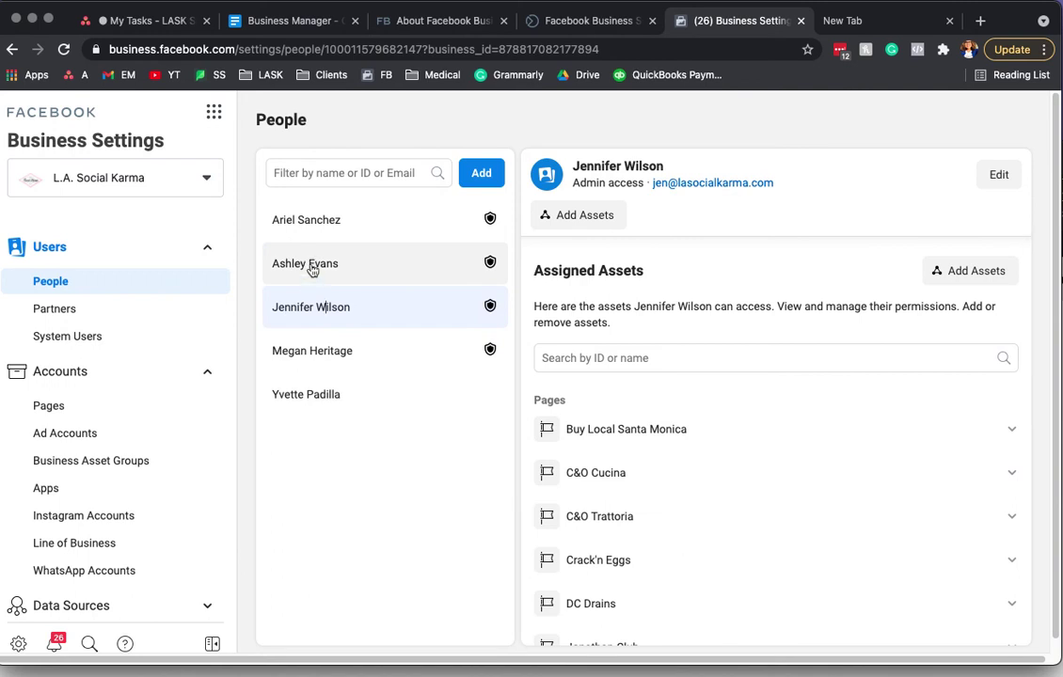
click(336, 226)
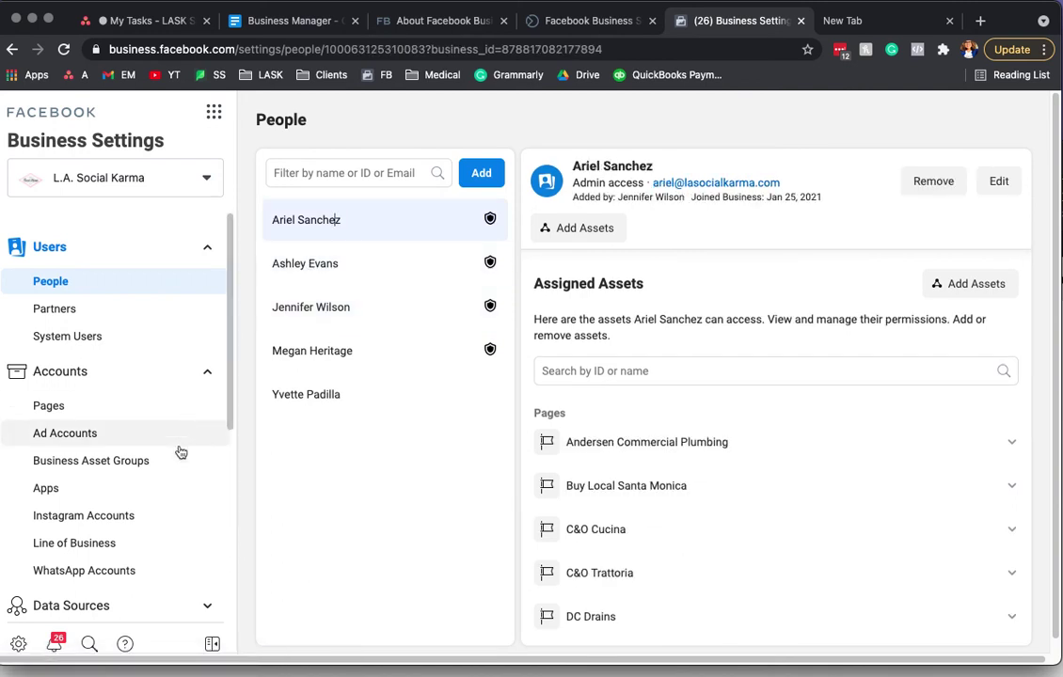
scroll(433, 672, down, 1)
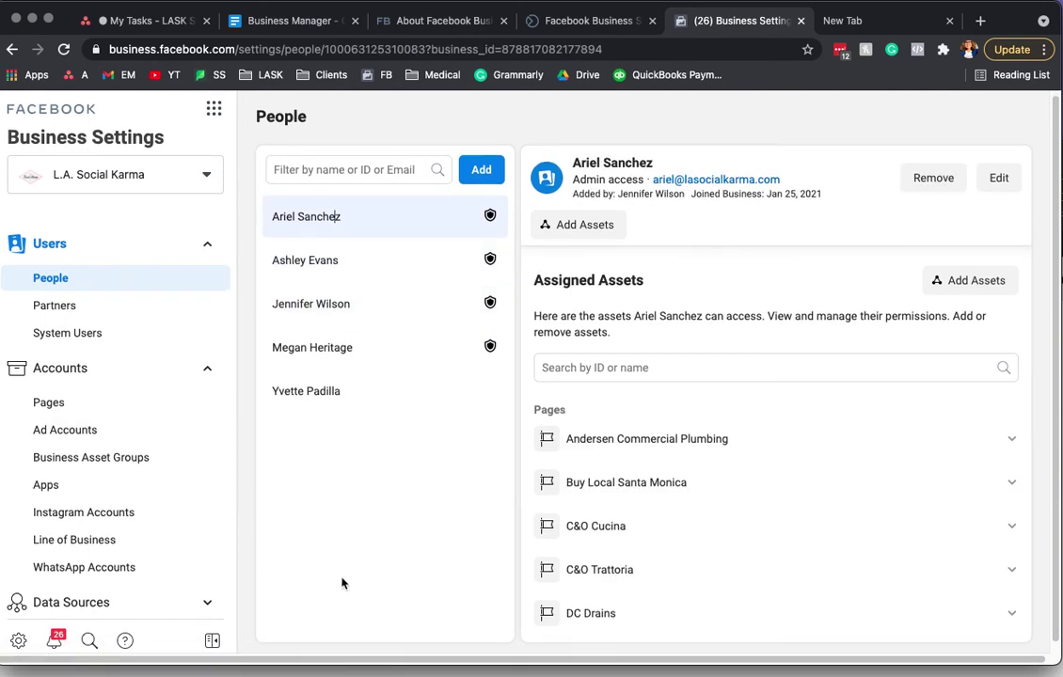
scroll(53, 411, up, 1)
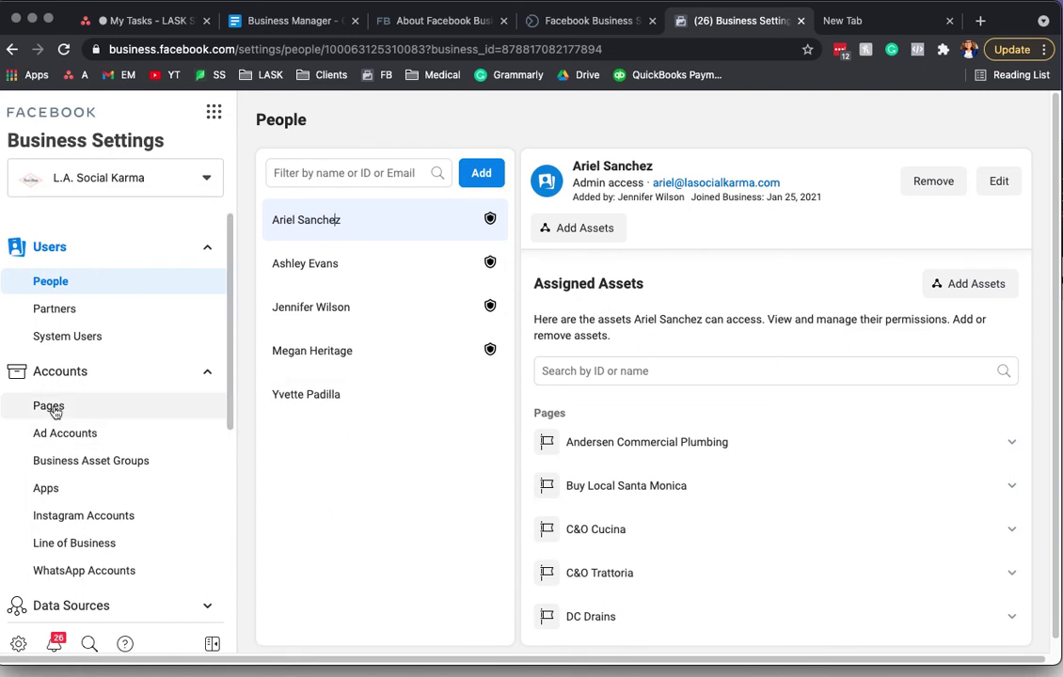
click(52, 407)
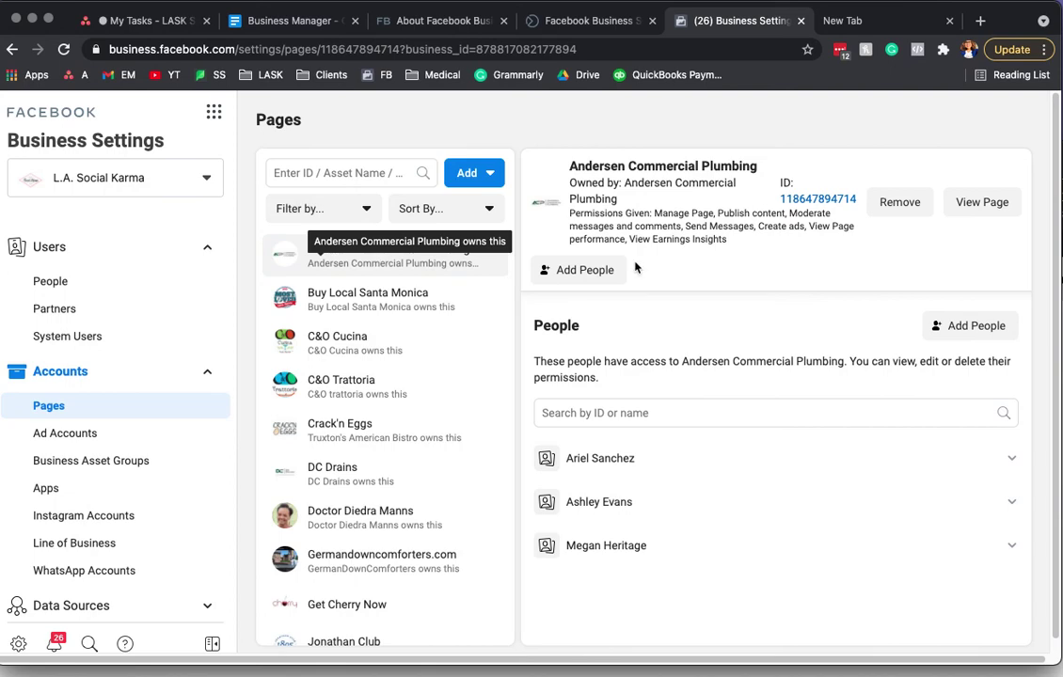
mouse_move(635, 542)
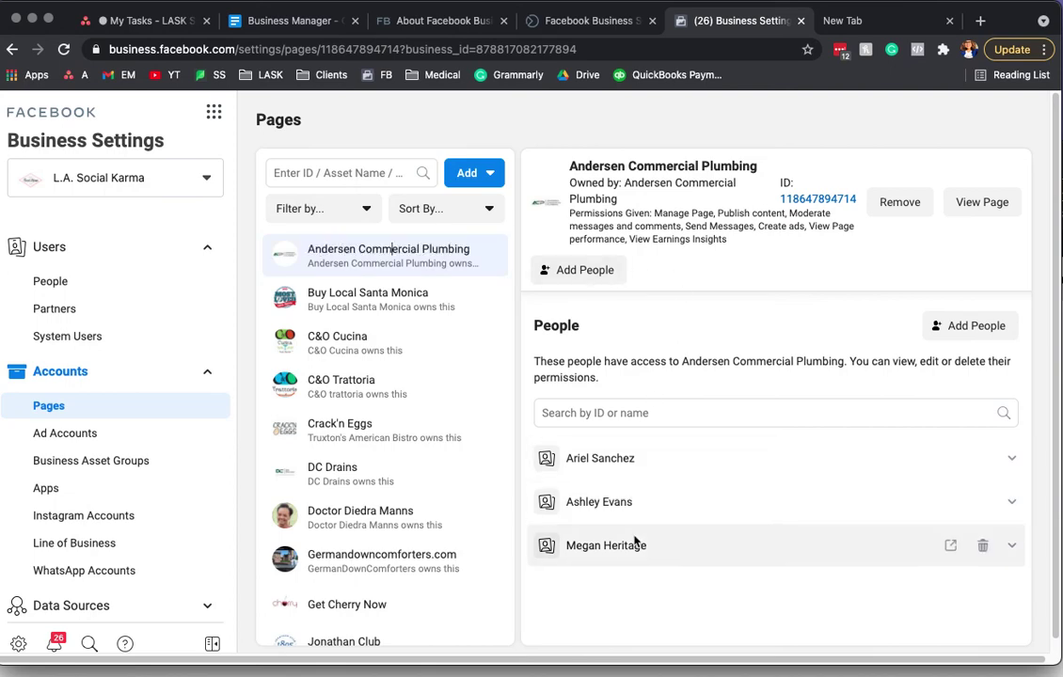
click(576, 269)
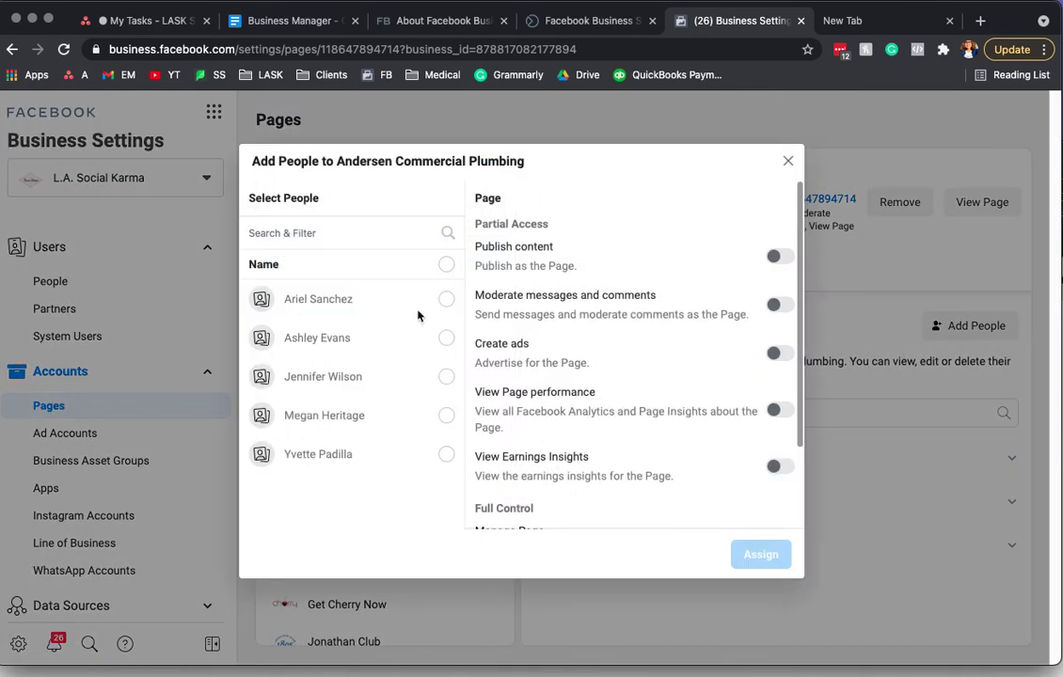
click(295, 230)
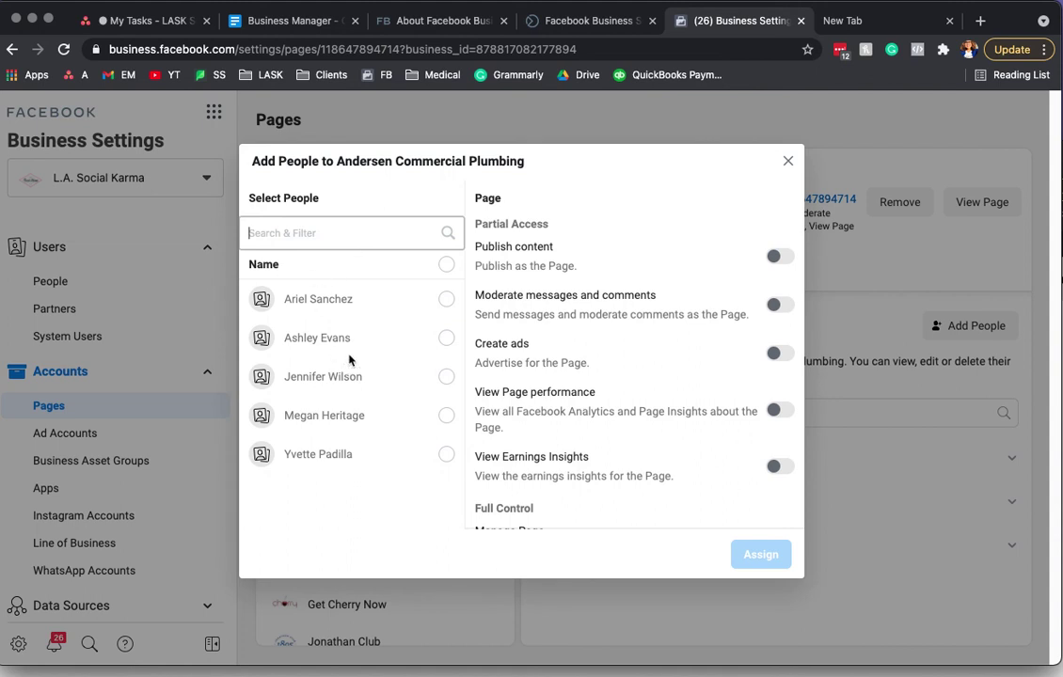
click(447, 301)
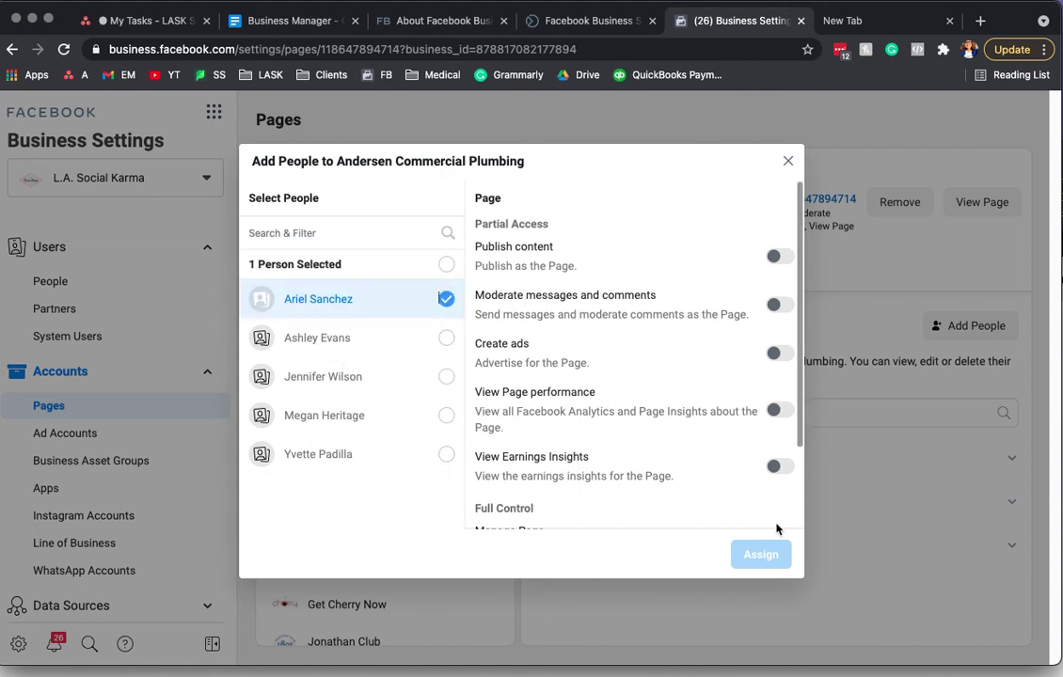
scroll(702, 427, down, 3)
click(772, 463)
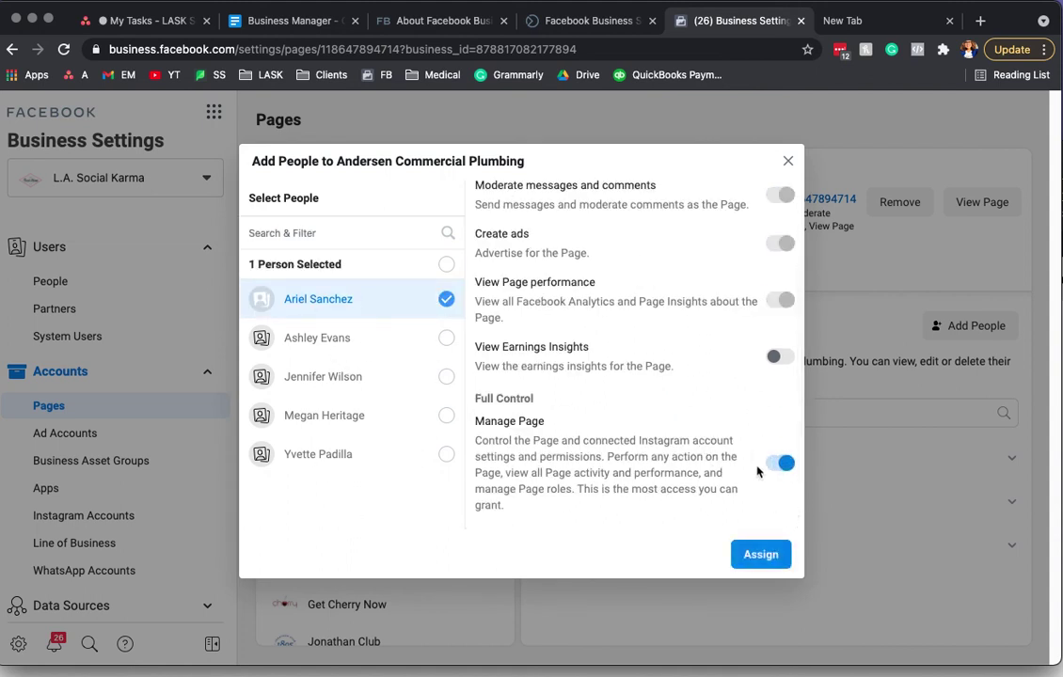
click(788, 162)
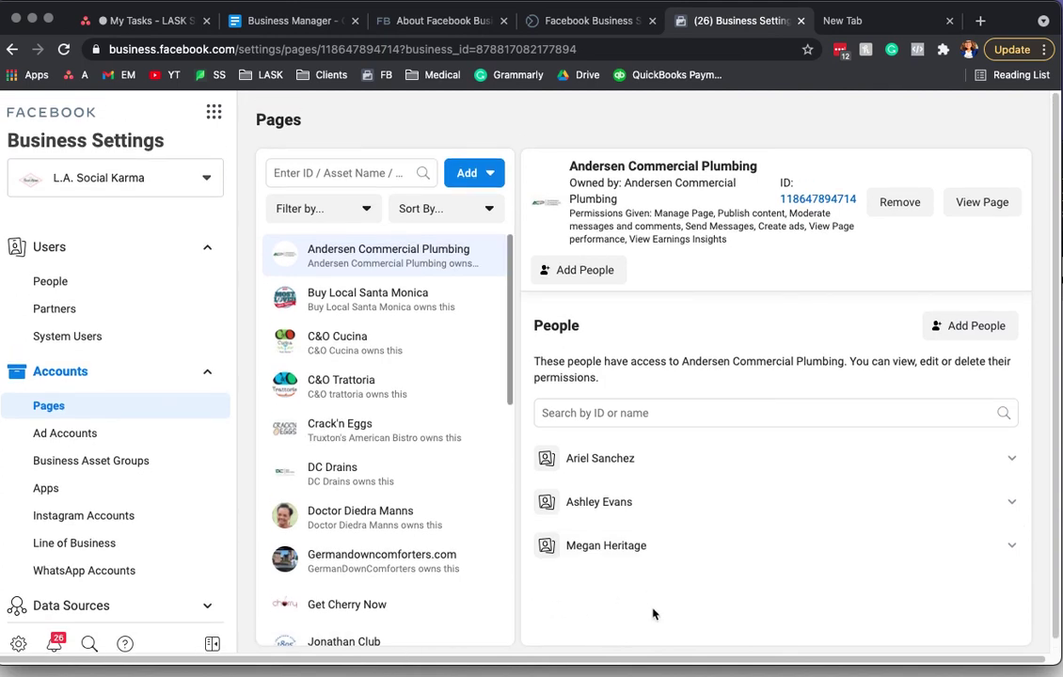
Step: Go to Partners, select the business ID in the page address, and open the Add partner options
click(52, 311)
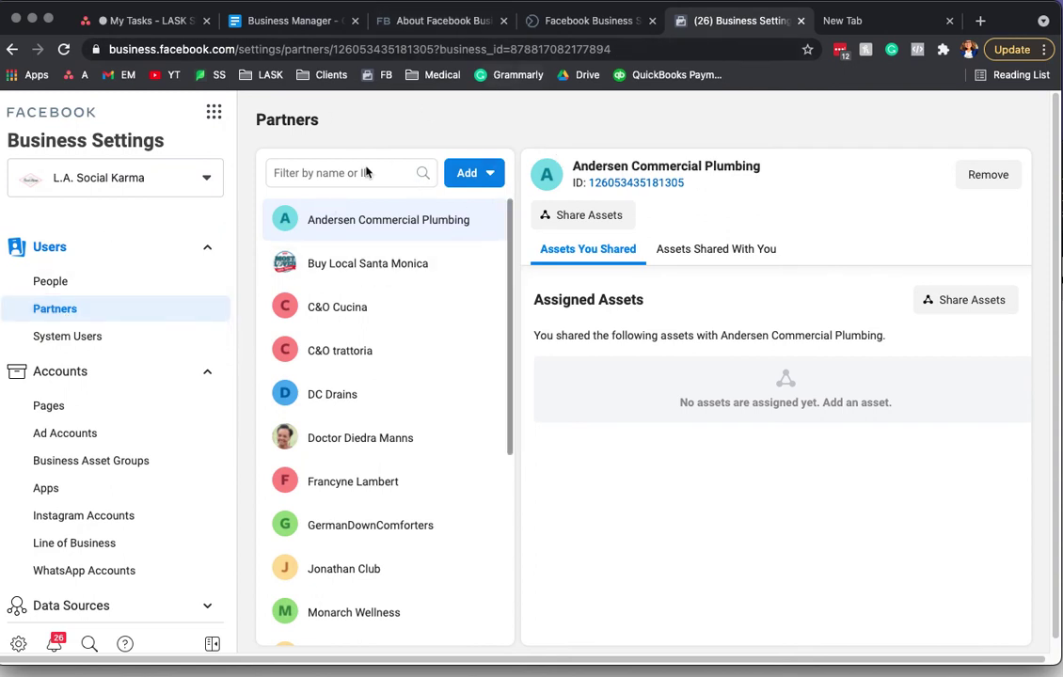
drag(616, 49, 515, 66)
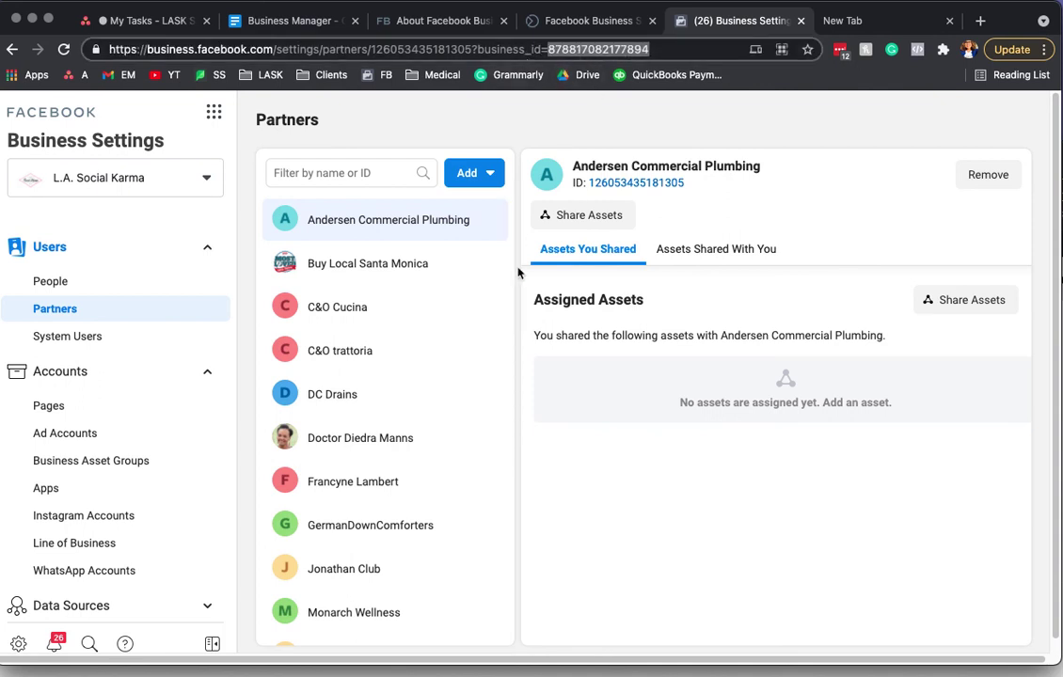
click(454, 179)
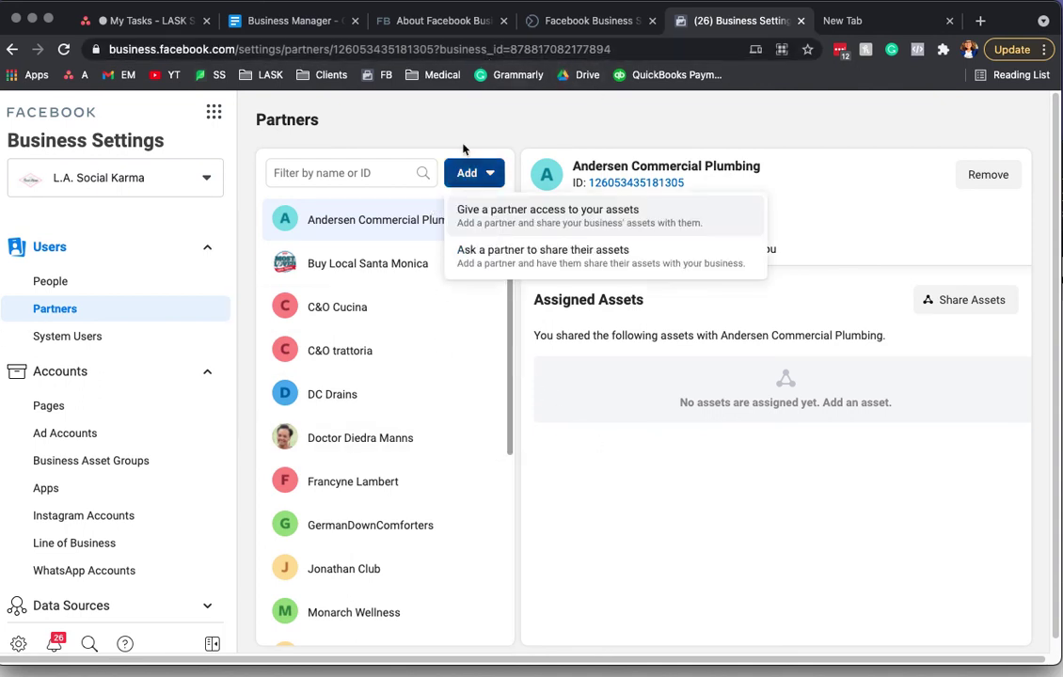
Step: Choose to give a partner access to your assets, try the pasted invitation link as ID, then clear it
click(533, 224)
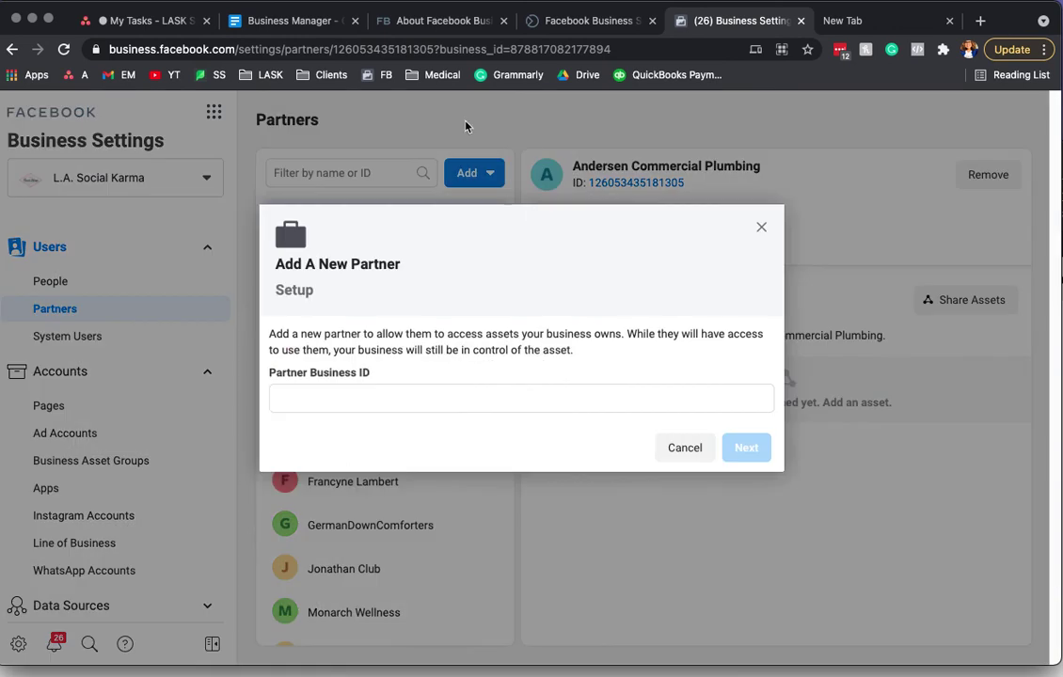
click(342, 396)
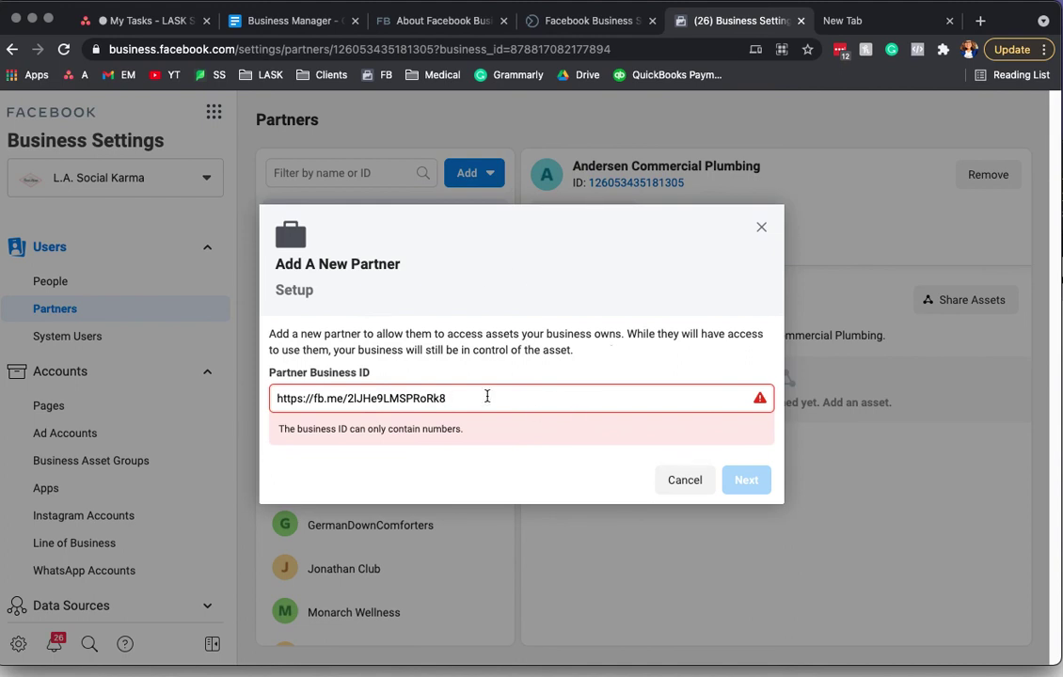
drag(459, 402, 149, 403)
key(BackSpace)
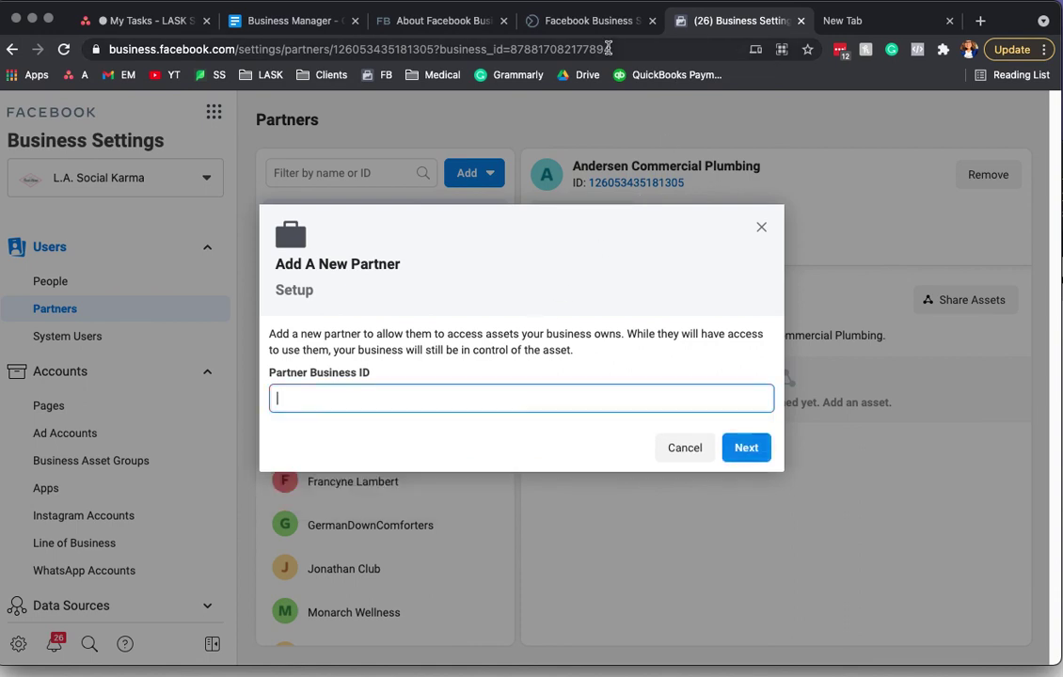
Step: Paste the business ID copied from the web address into Partner Business ID and trim its digits
click(608, 45)
click(672, 45)
drag(671, 45, 550, 44)
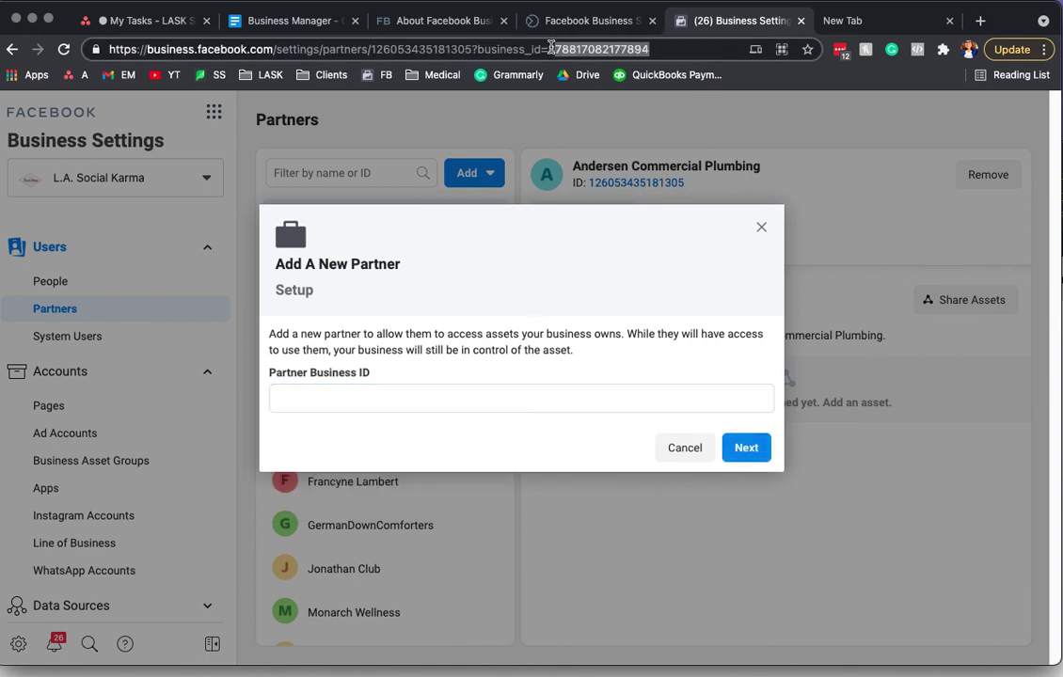
right_click(578, 49)
click(621, 178)
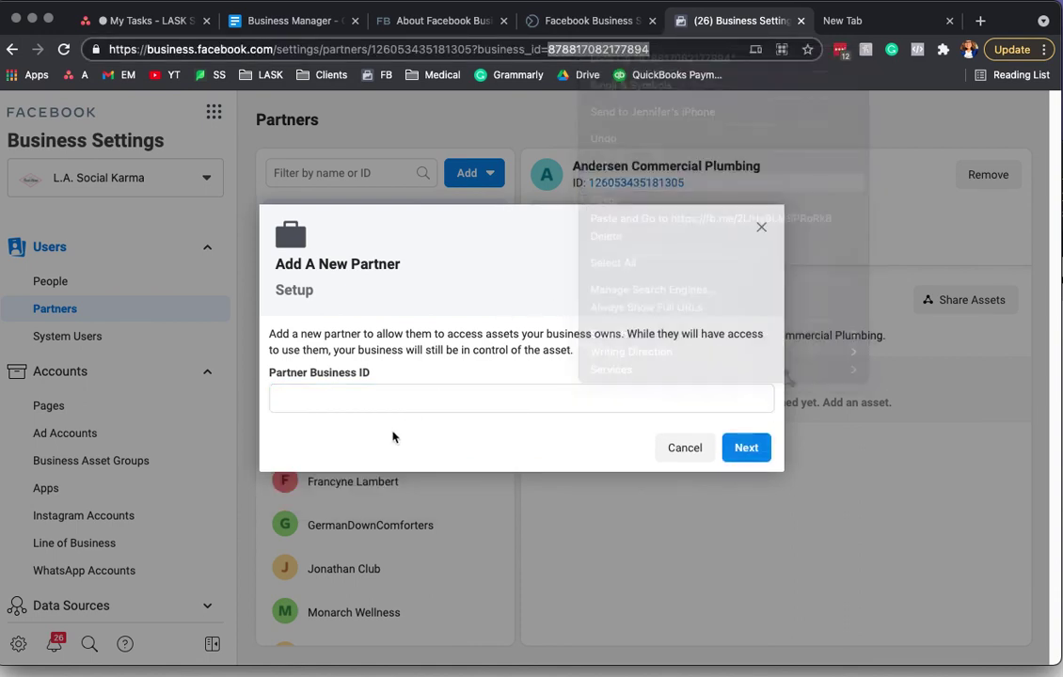
click(339, 402)
key(super+v)
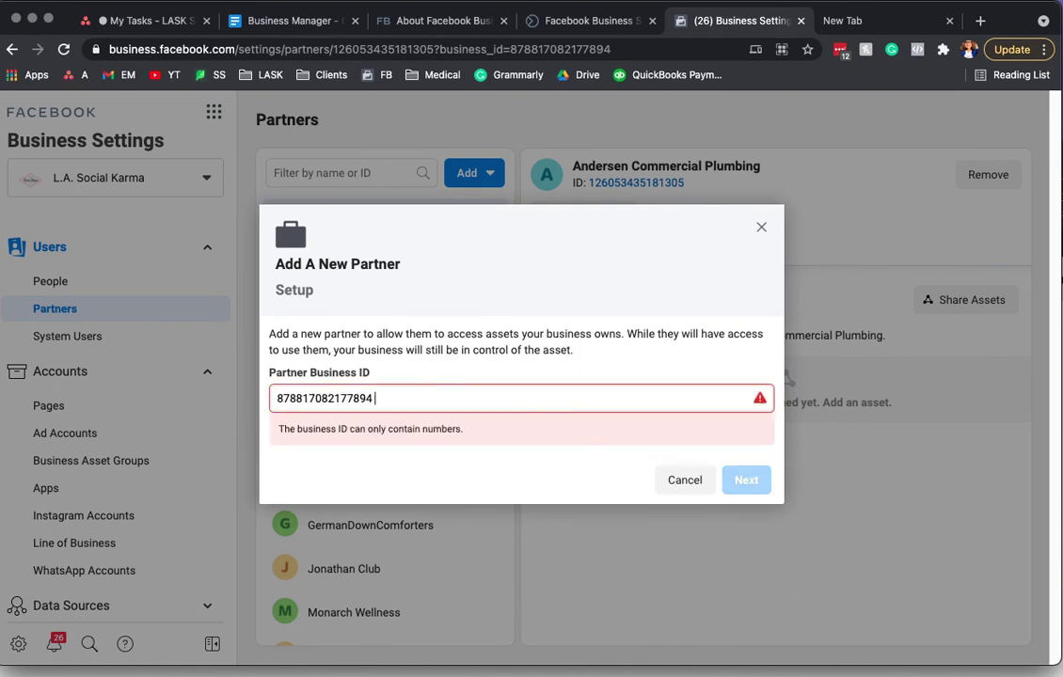
key(BackSpace)
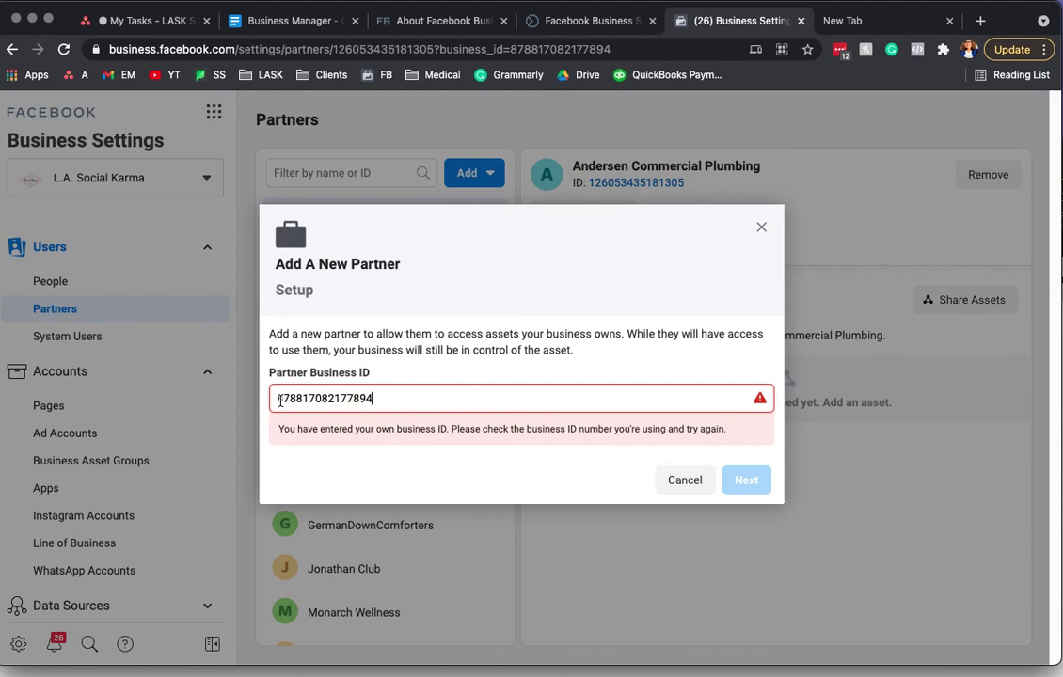
click(452, 398)
key(BackSpace)
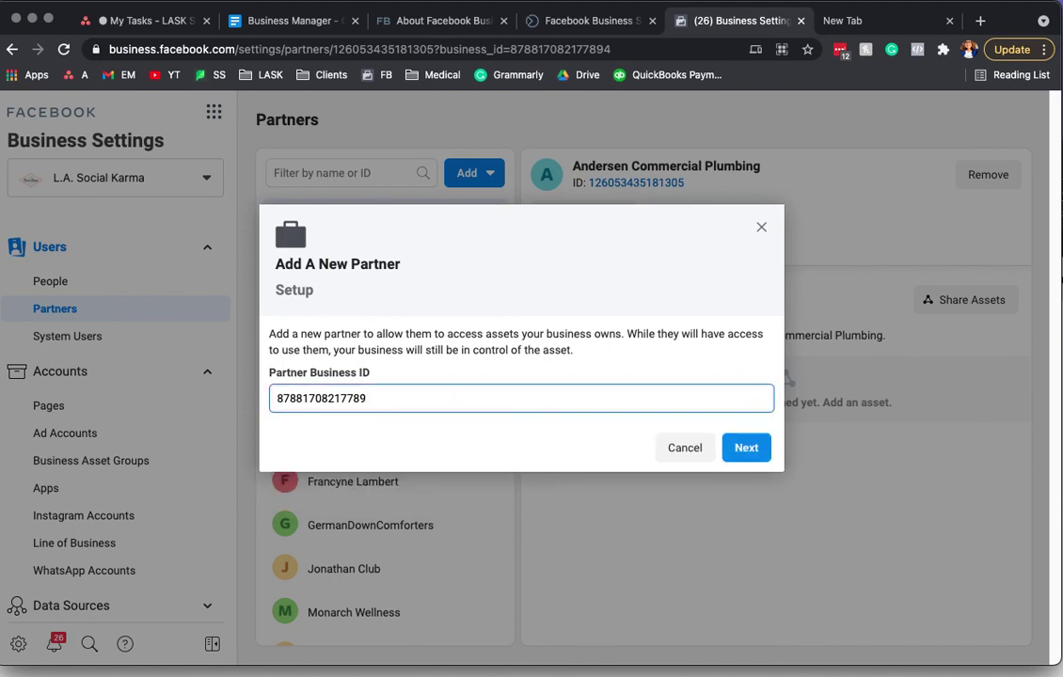
text(4)
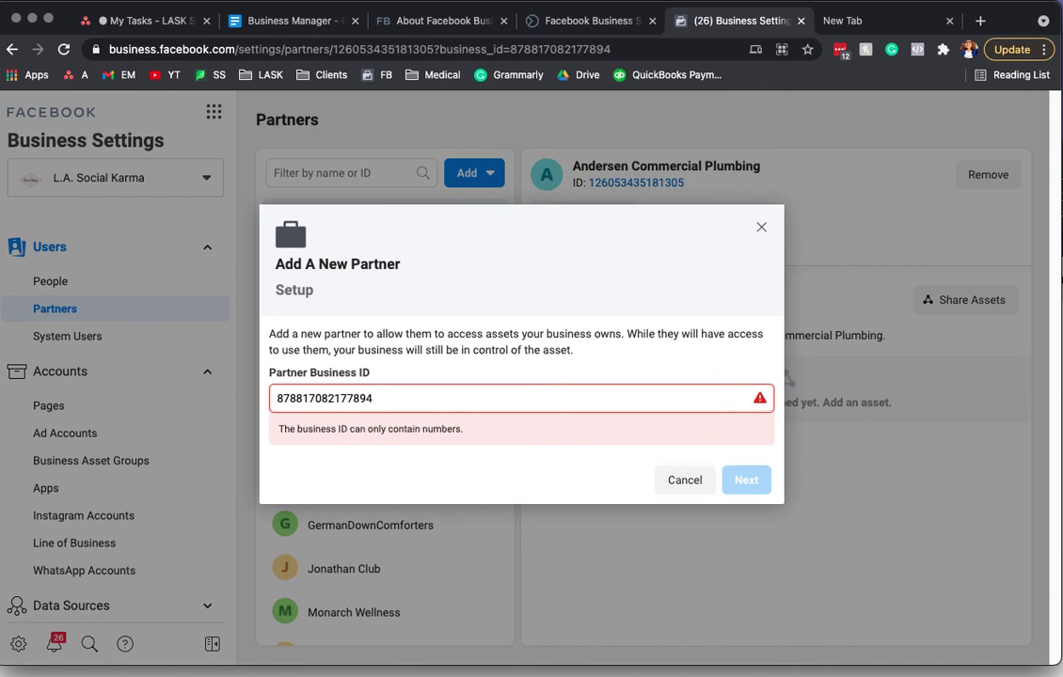
key(BackSpace)
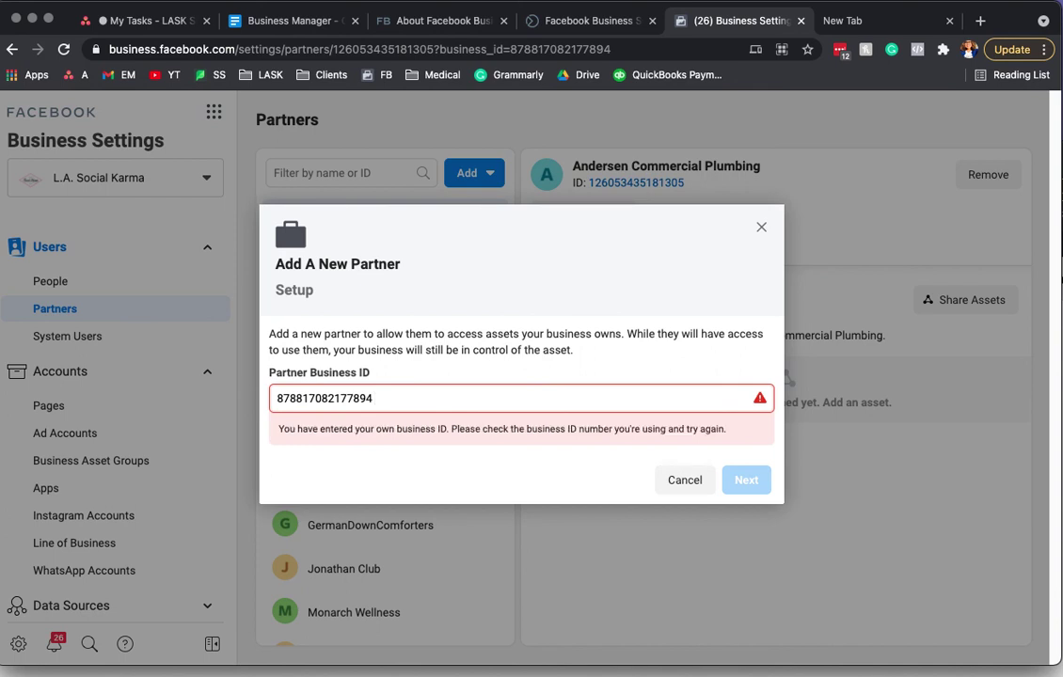
key(BackSpace)
key(BackSpace)
key(BackSpace)
key(BackSpace)
key(BackSpace)
key(BackSpace)
key(BackSpace)
key(BackSpace)
key(BackSpace)
key(BackSpace)
key(BackSpace)
key(BackSpace)
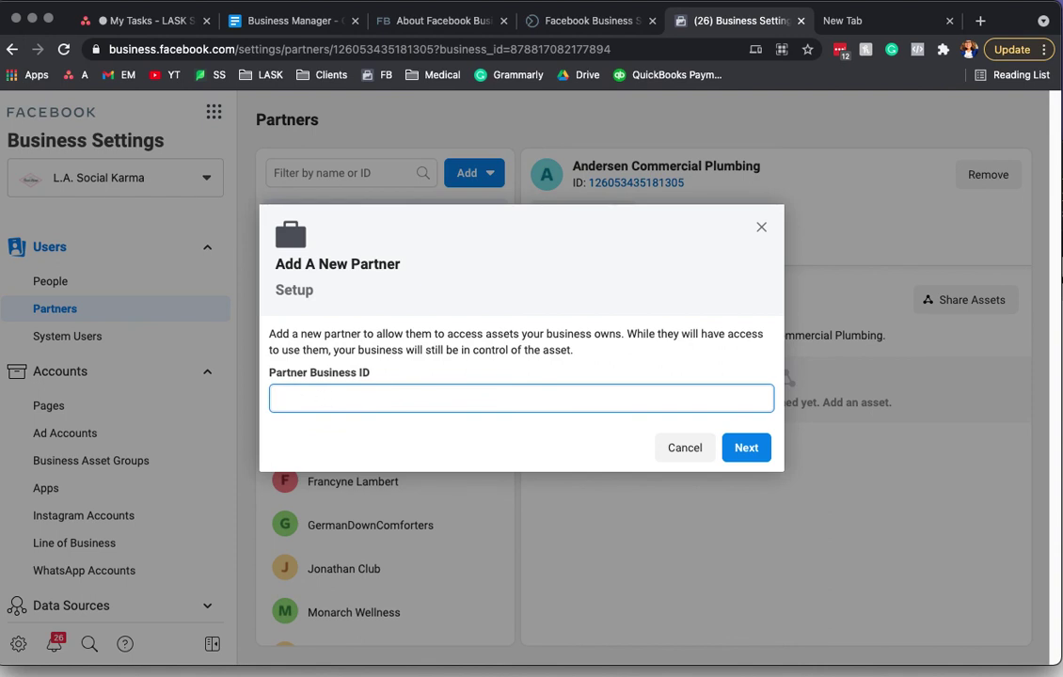
click(551, 52)
click(552, 50)
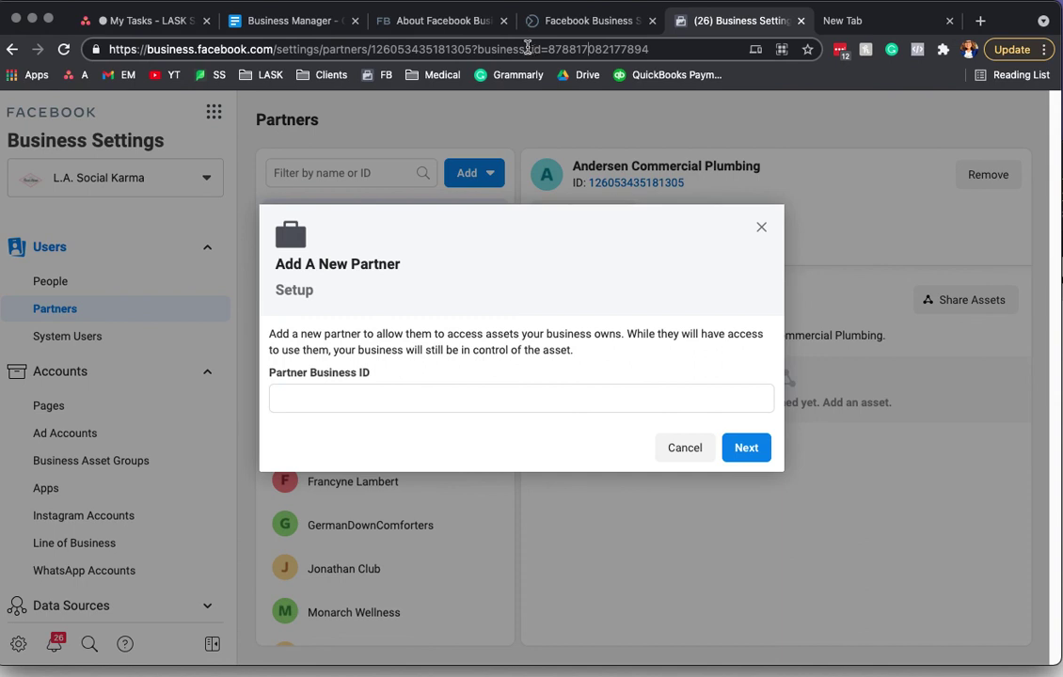
double_click(550, 49)
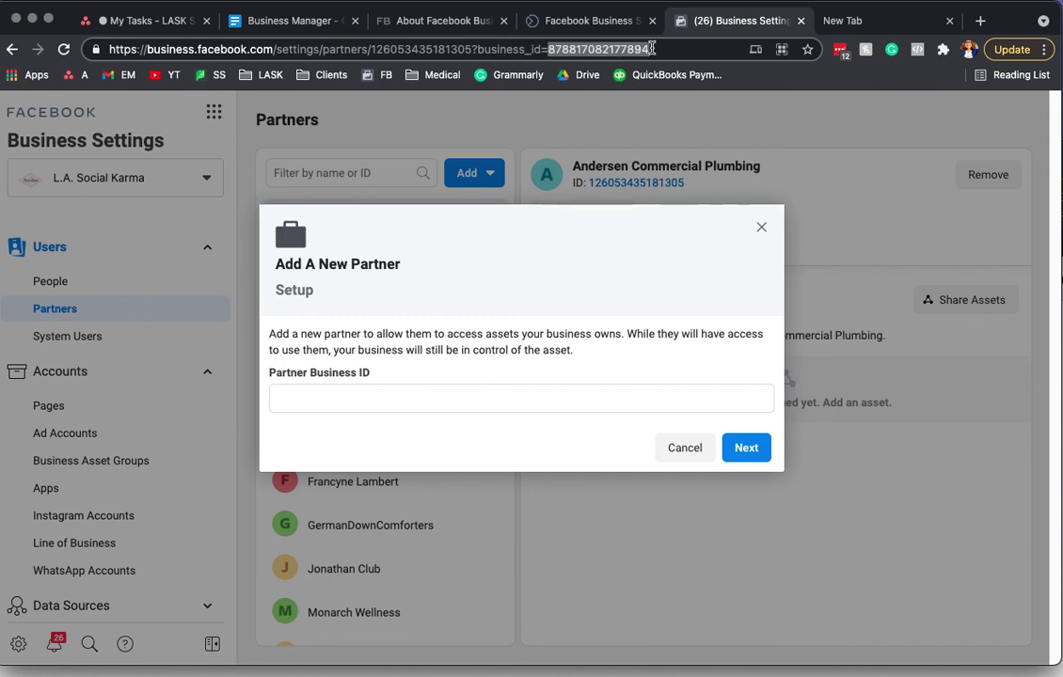
right_click(611, 49)
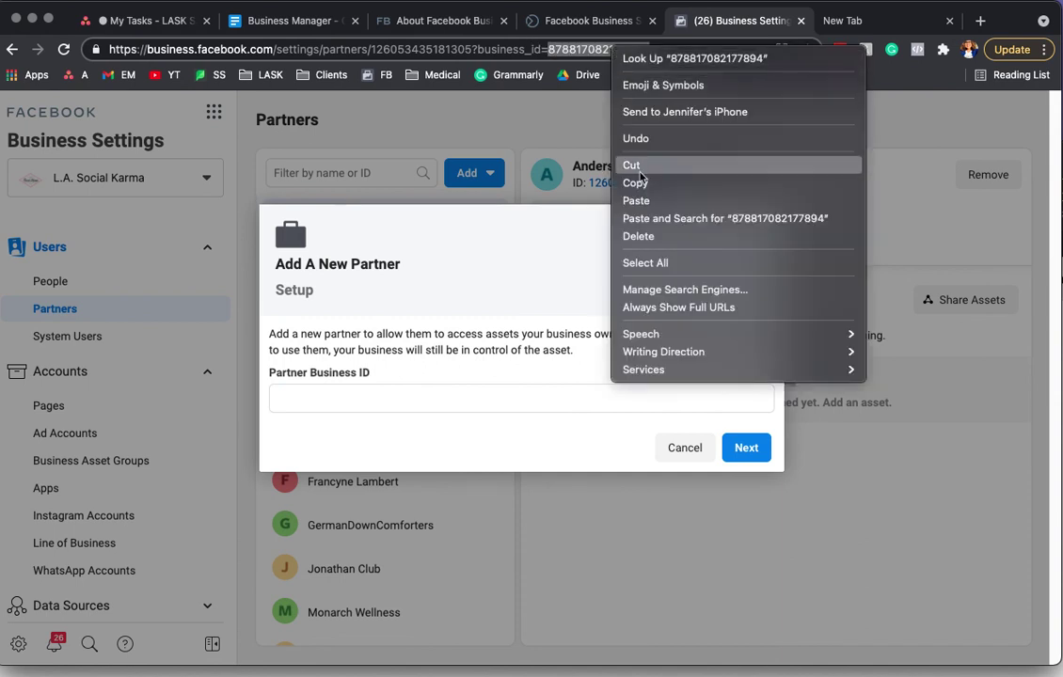
click(555, 181)
click(321, 401)
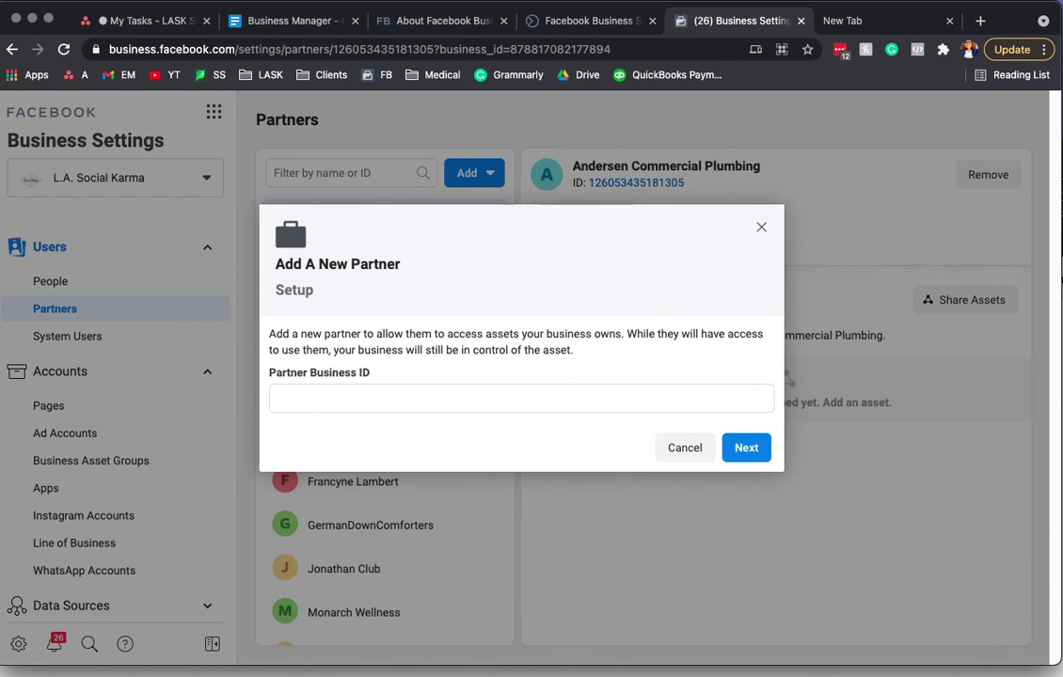
click(648, 44)
click(652, 46)
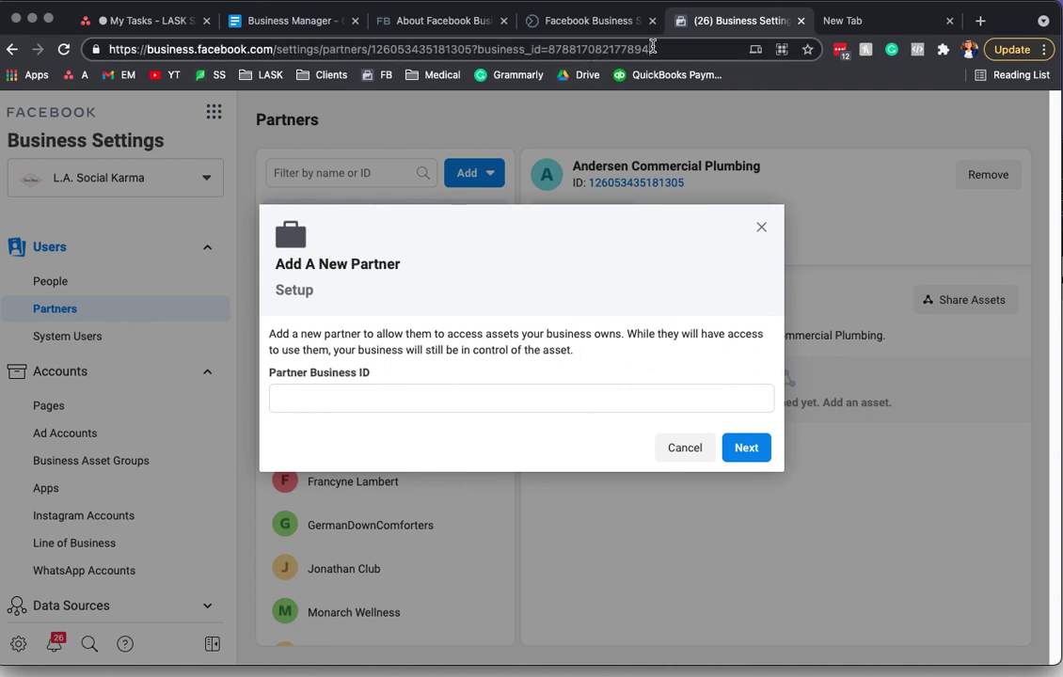
click(334, 396)
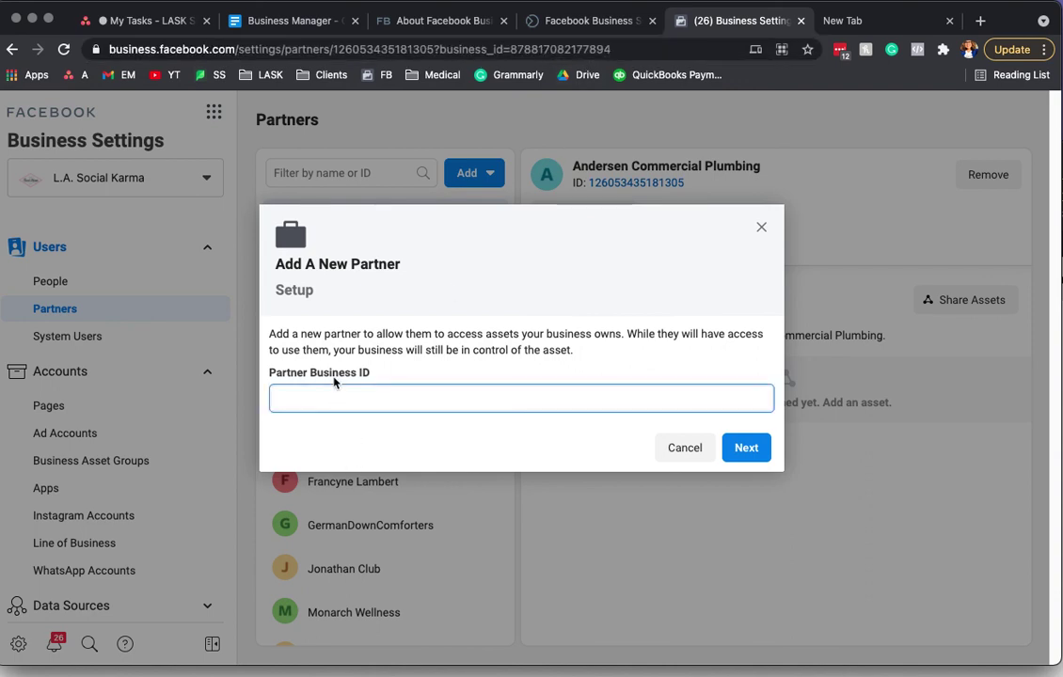
text(878817082177894)
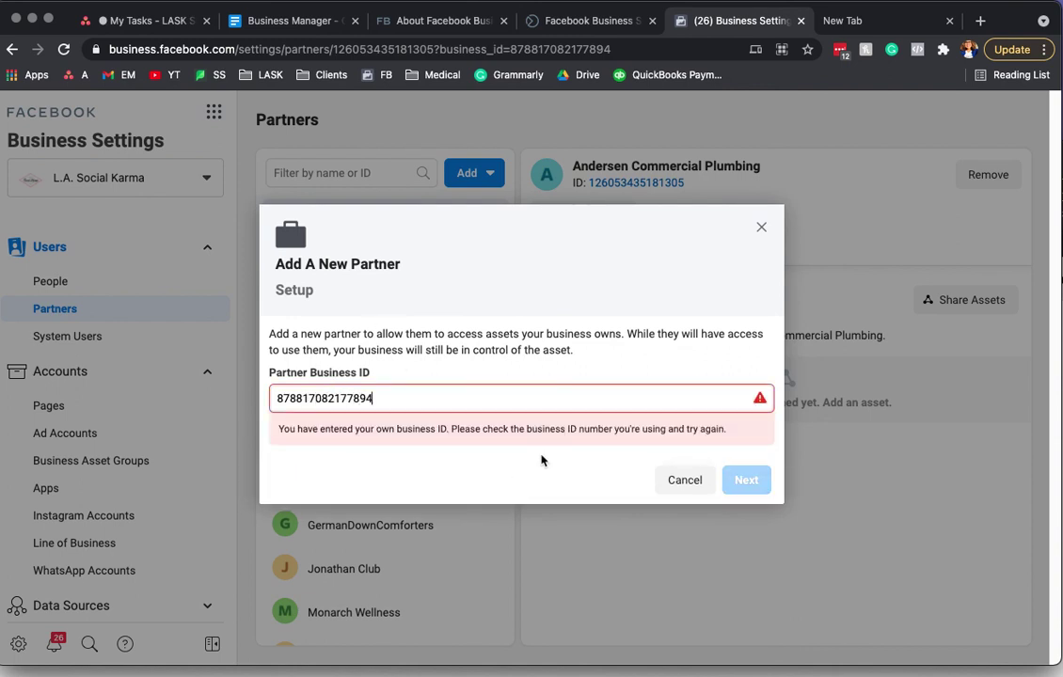
key(super+a)
click(761, 226)
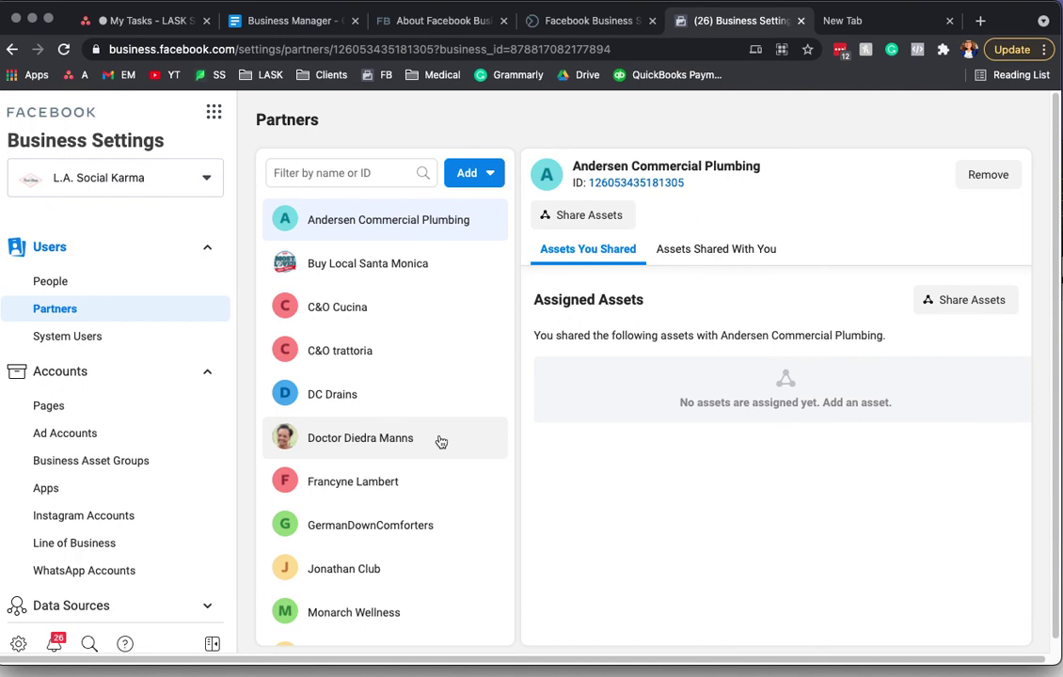
scroll(159, 413, down, 1)
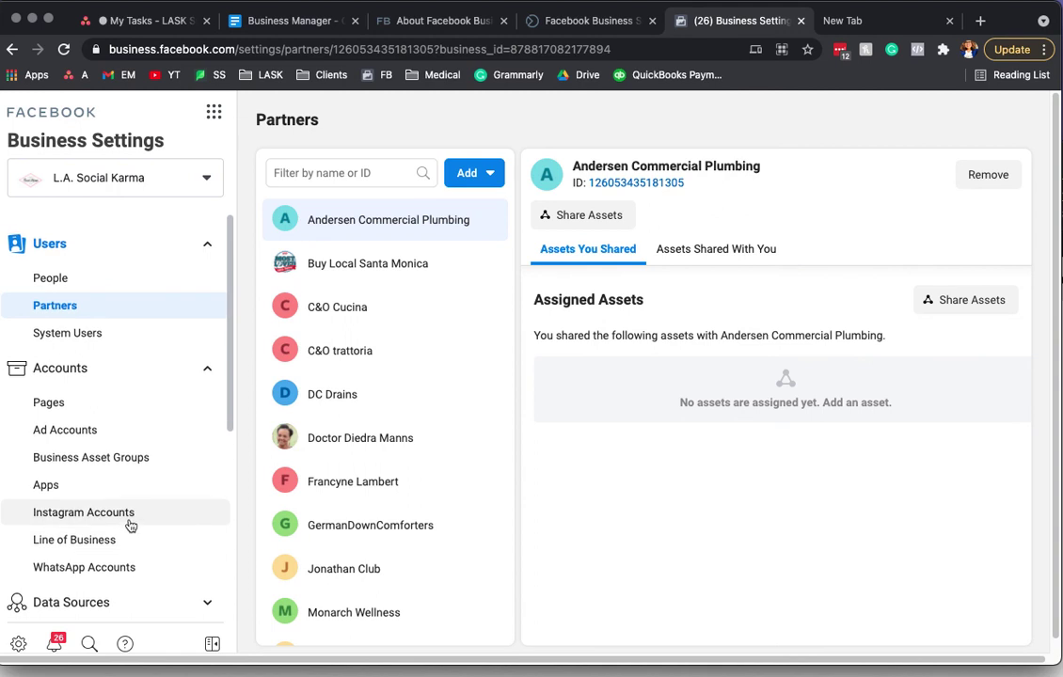
scroll(136, 520, down, 3)
scroll(114, 399, up, 3)
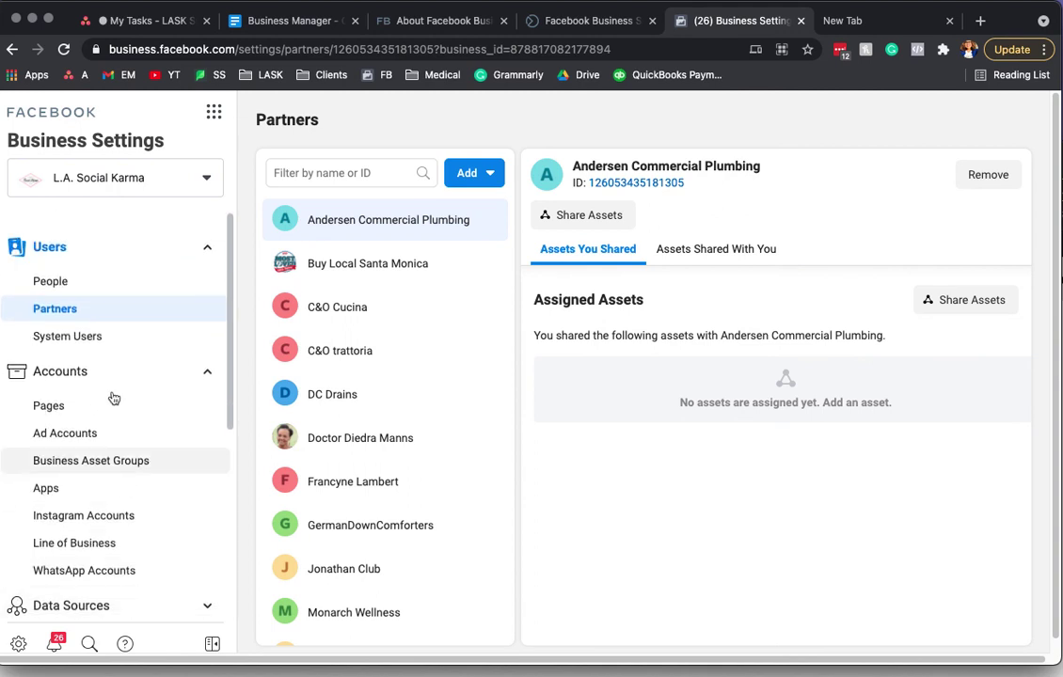
scroll(121, 484, down, 3)
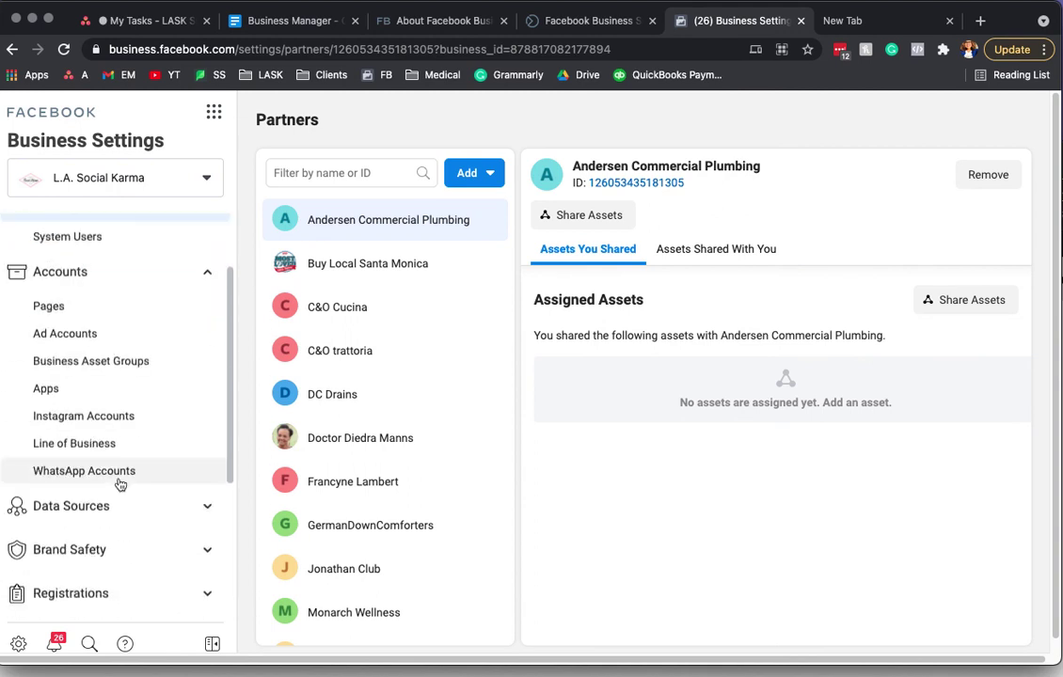
scroll(119, 487, up, 3)
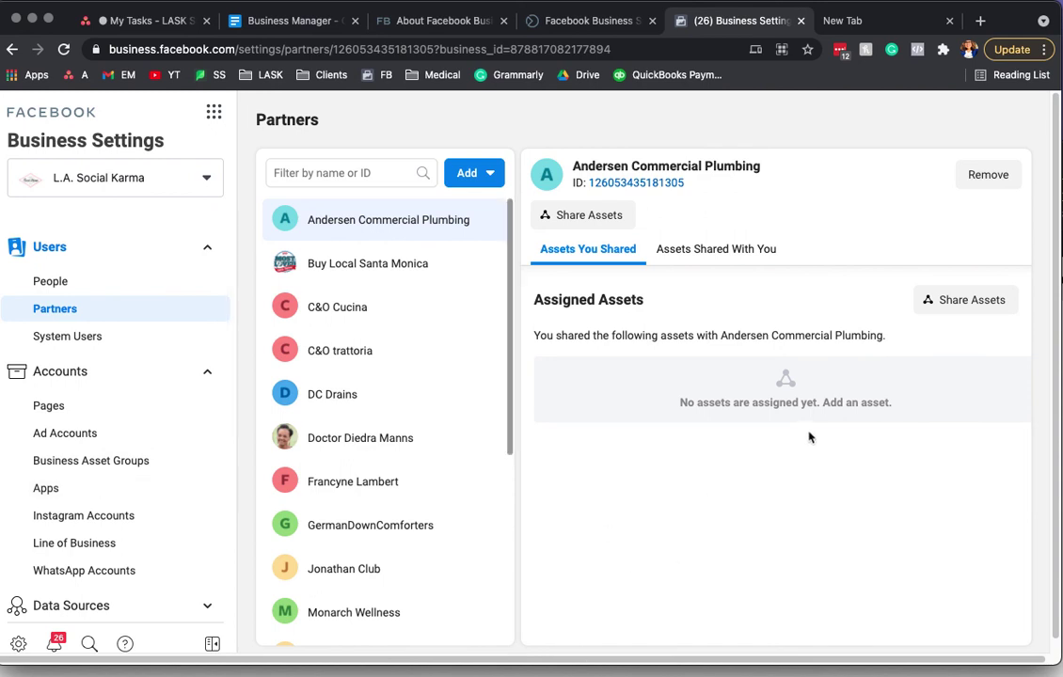
click(57, 277)
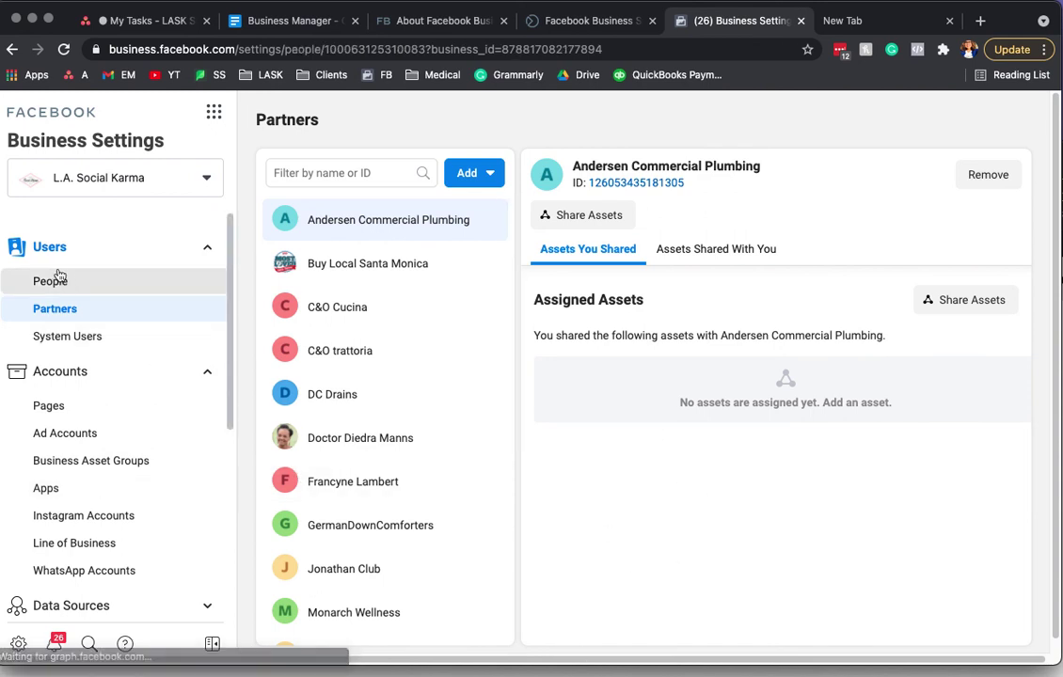
click(49, 307)
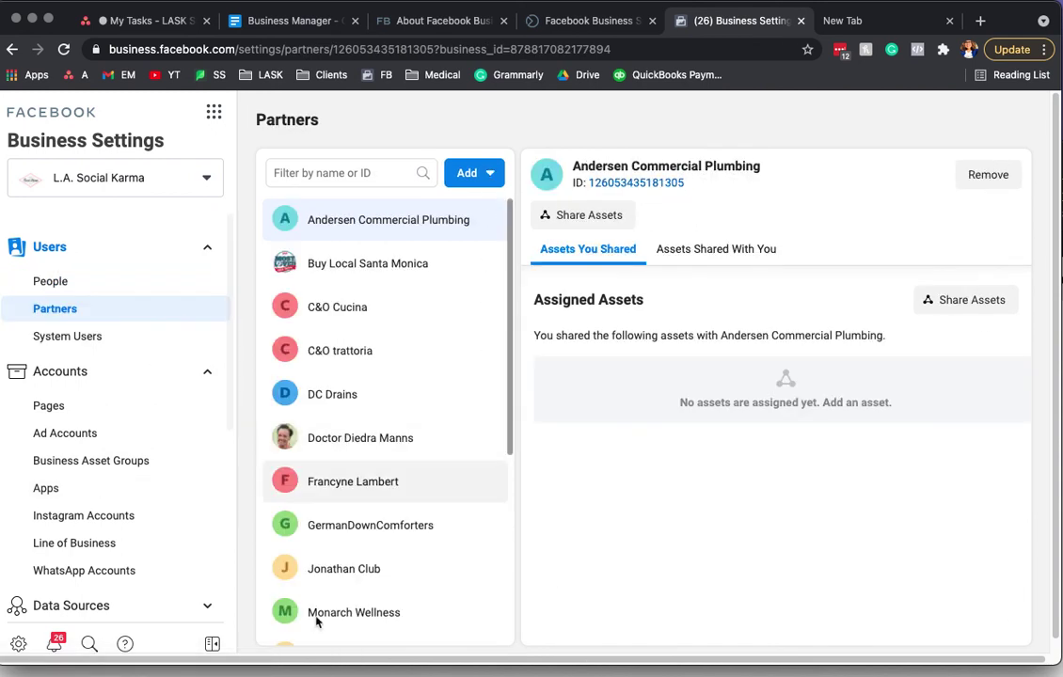